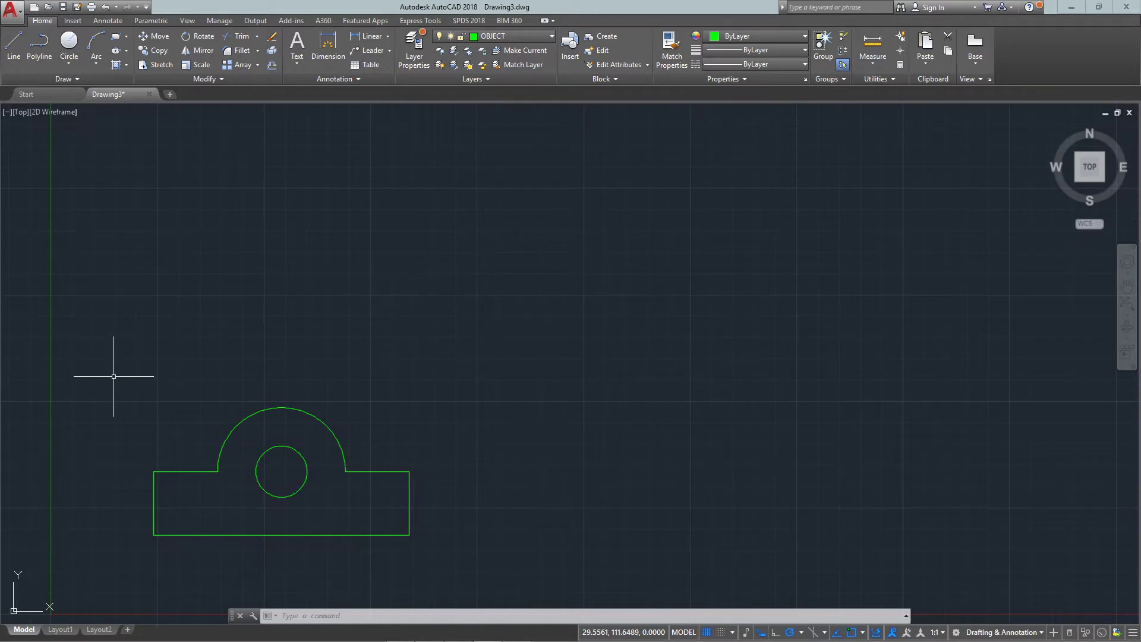
pyautogui.write('l')
# - Draw vertical projection lines up from both base corners and the boss's right end
pyautogui.press('Return')
pyautogui.click(154, 471)
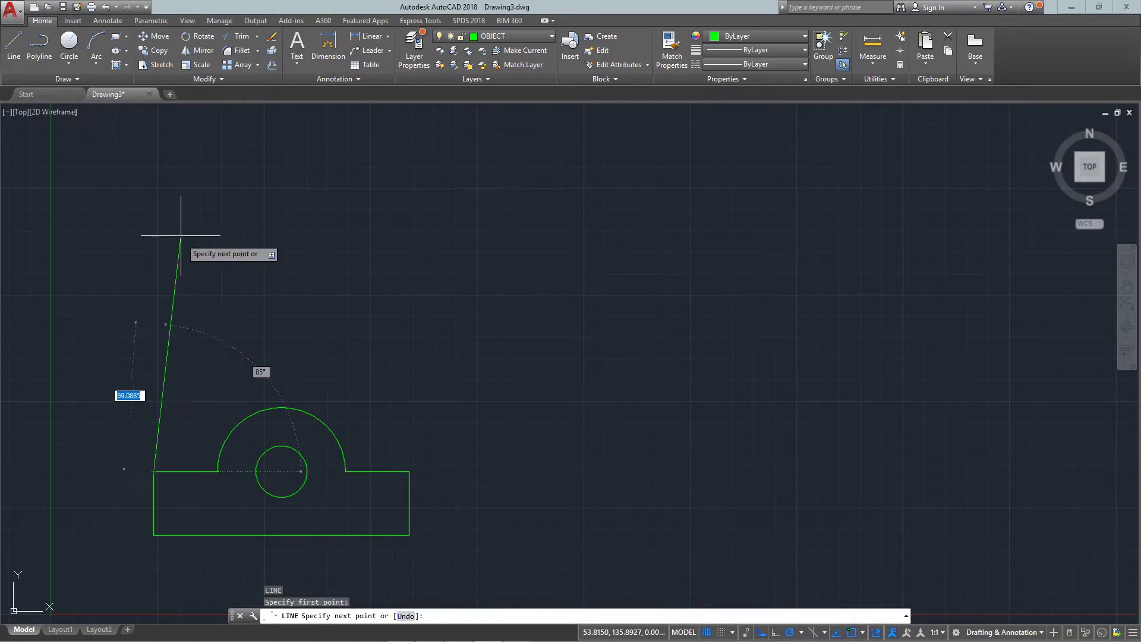
pyautogui.click(153, 190)
pyautogui.press('Return')
pyautogui.press('Return')
pyautogui.click(408, 469)
pyautogui.click(409, 170)
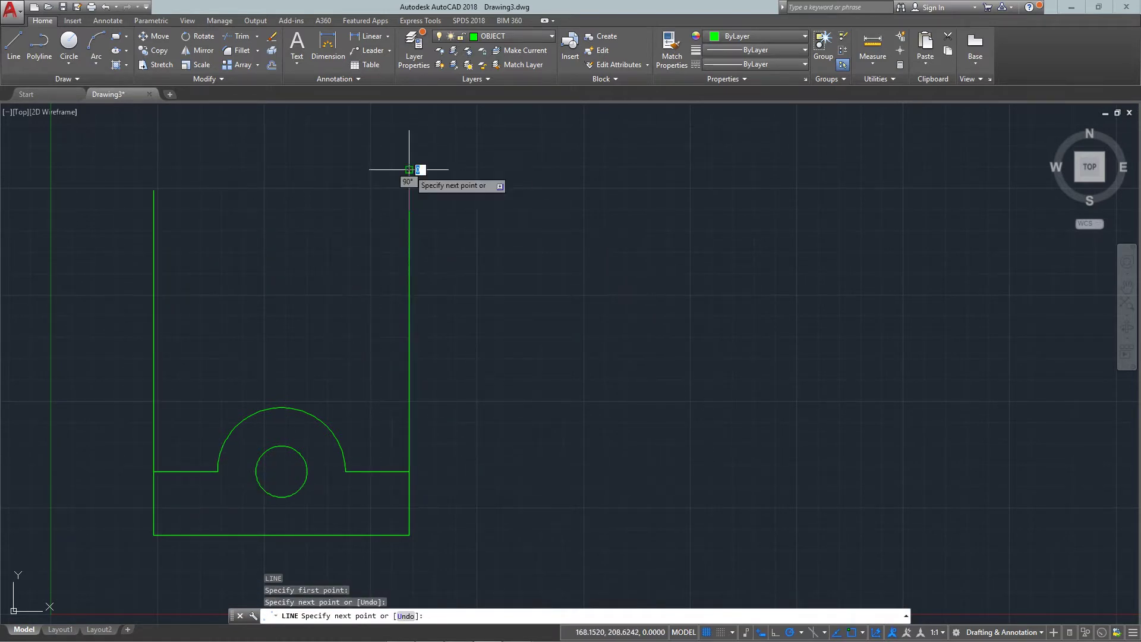
pyautogui.press('Return')
pyautogui.press('Return')
pyautogui.click(347, 470)
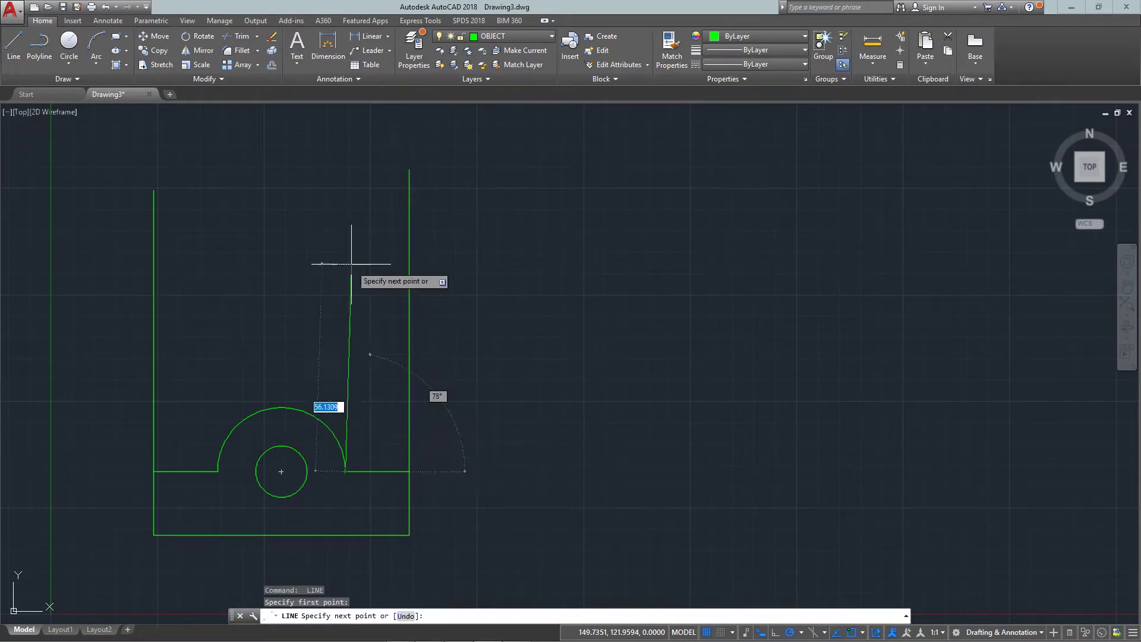
pyautogui.click(346, 174)
pyautogui.press('Return')
pyautogui.press('Return')
# - Draw vertical projection lines up from both hole edges and the boss's left end
pyautogui.click(279, 471)
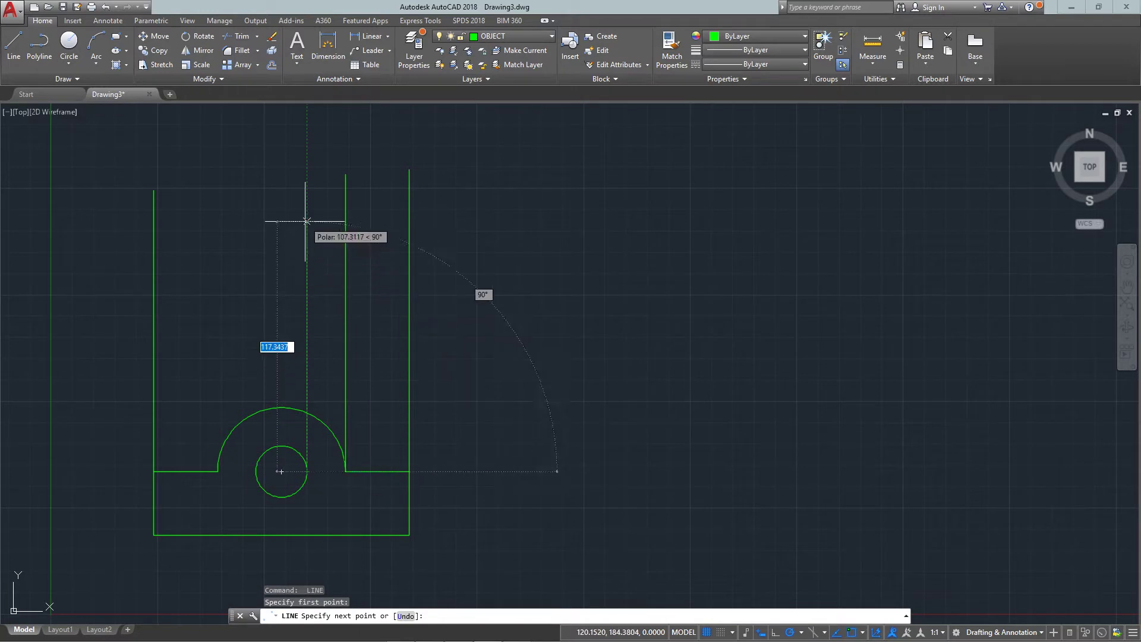
pyautogui.click(307, 178)
pyautogui.press('Escape')
pyautogui.press('Return')
pyautogui.click(256, 470)
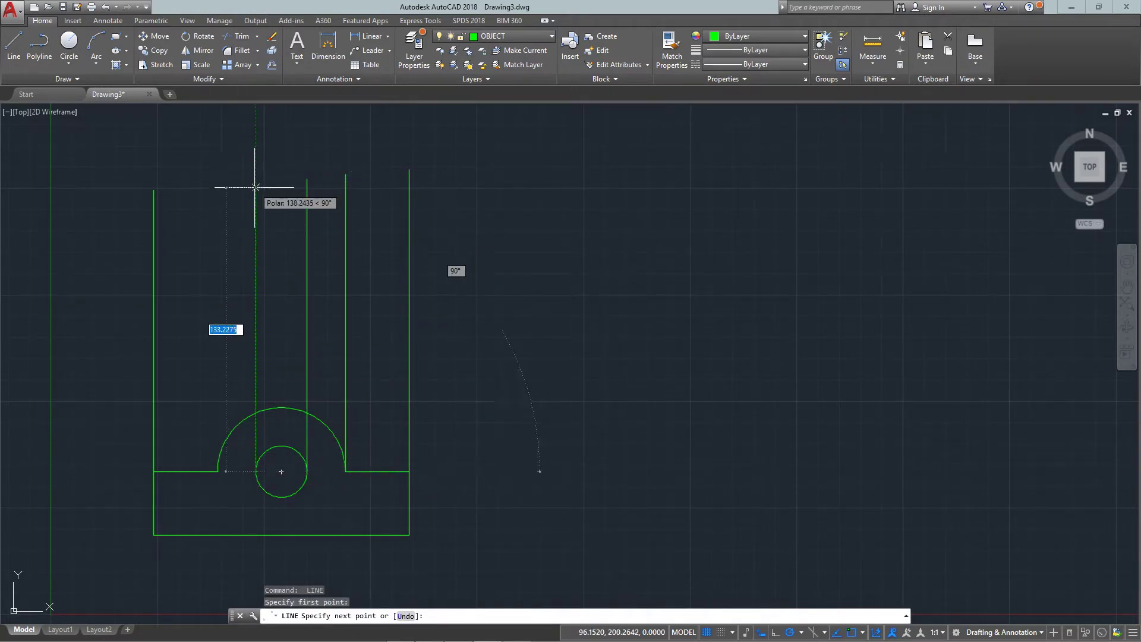
pyautogui.click(253, 187)
pyautogui.press('Escape')
pyautogui.press('Return')
pyautogui.click(218, 470)
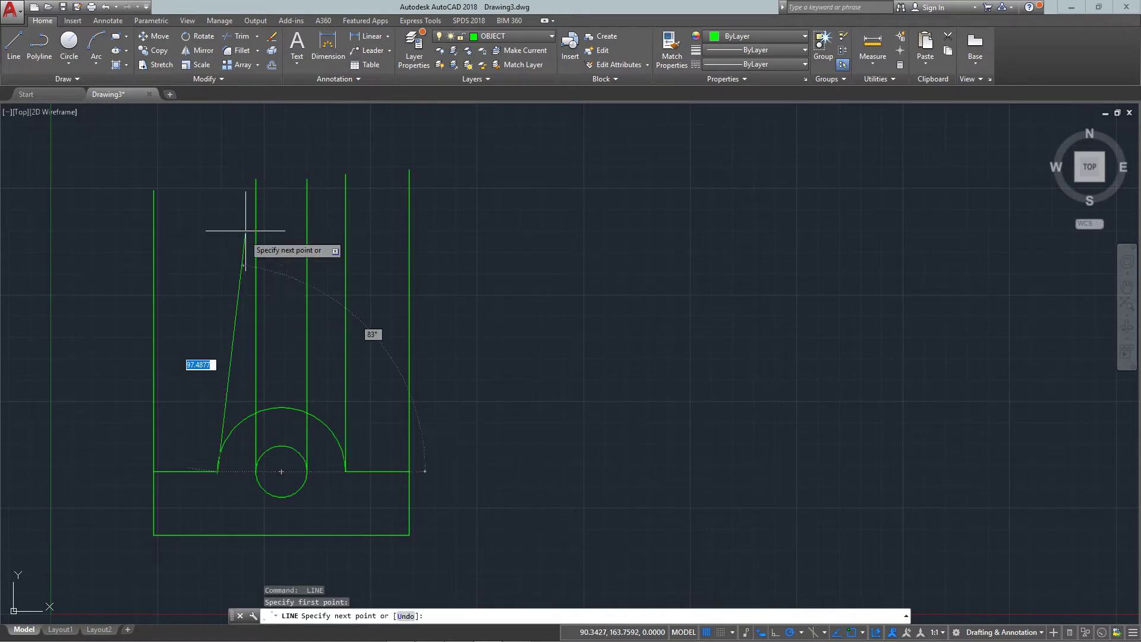
pyautogui.click(218, 185)
pyautogui.press('Escape')
pyautogui.press('l')
pyautogui.press('Return')
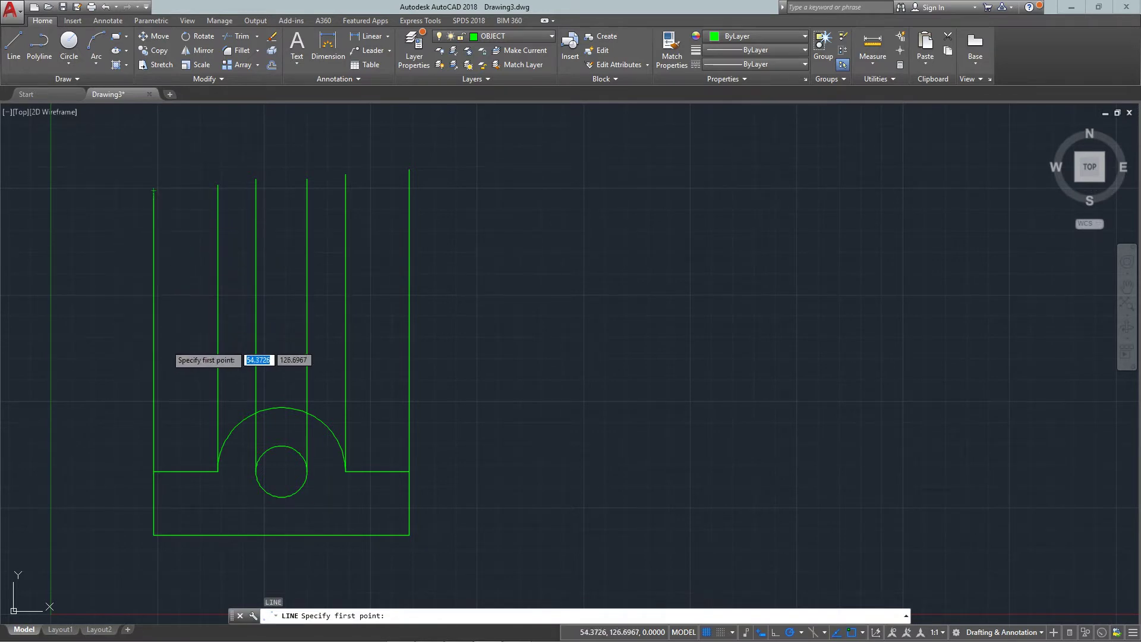
# - Draw a horizontal line across the projection lines above the front view
pyautogui.click(153, 363)
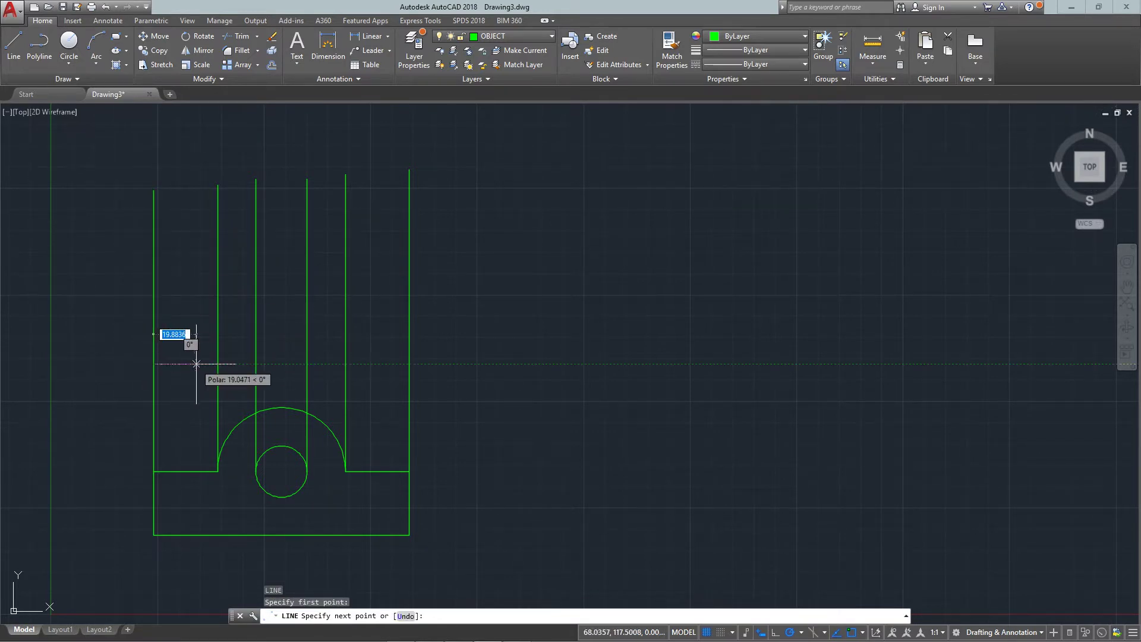
pyautogui.click(409, 363)
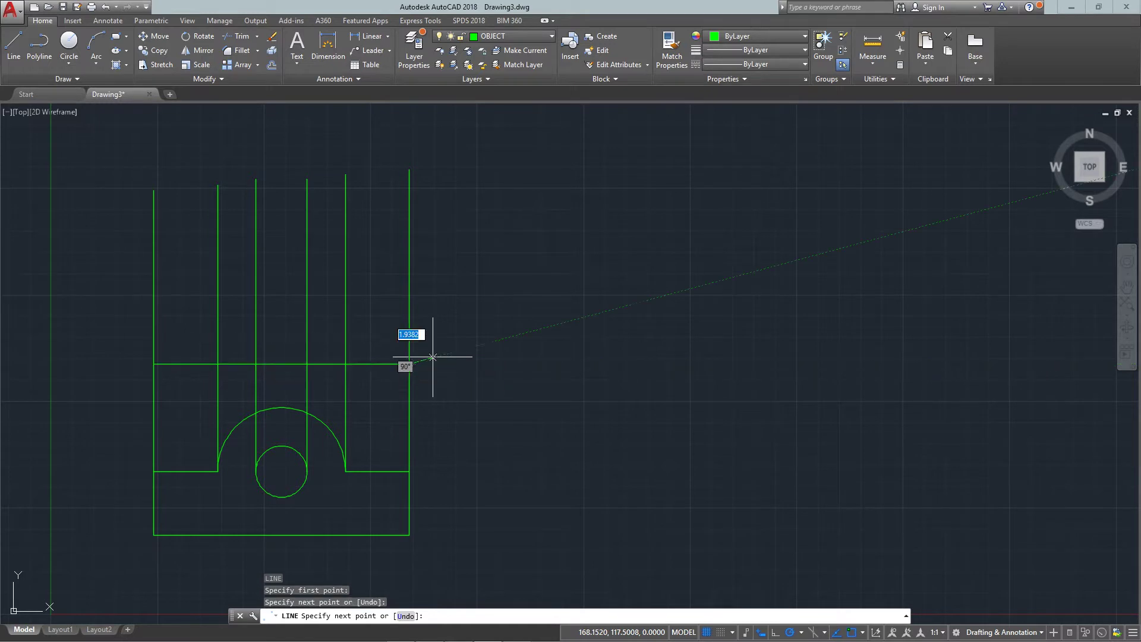
pyautogui.press('Return')
pyautogui.scroll(4, 378, 344)
pyautogui.scroll(-4, 338, 384)
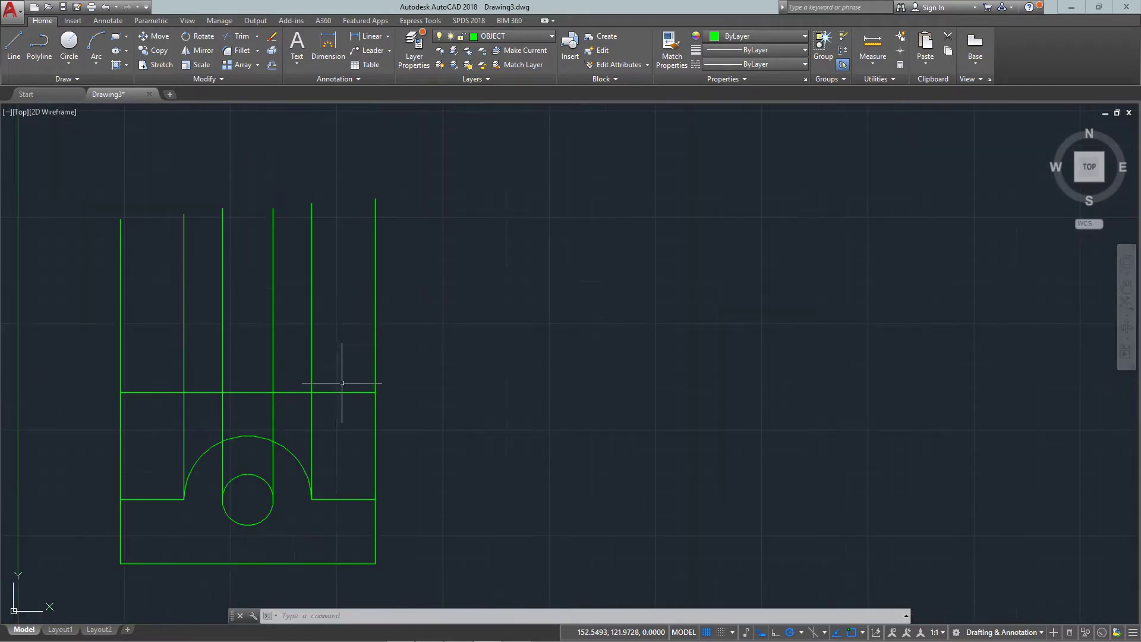
# - Delete the misplaced horizontal line and start redrawing it from the left edge
pyautogui.click(340, 393)
pyautogui.click(355, 414)
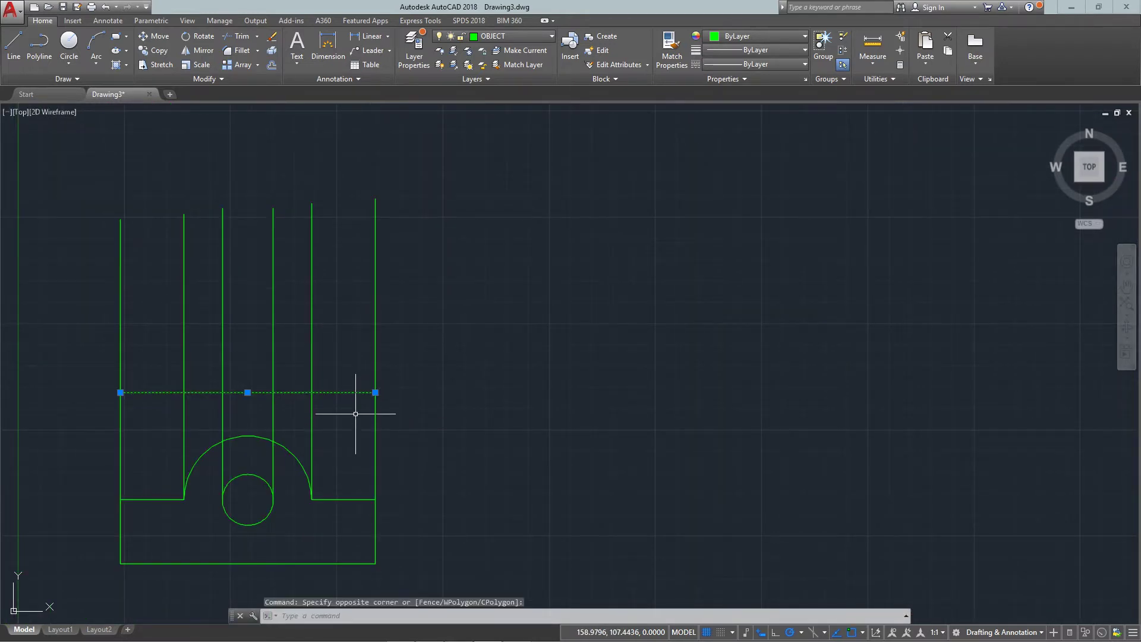
pyautogui.press('Delete')
pyautogui.write('l')
pyautogui.press('Return')
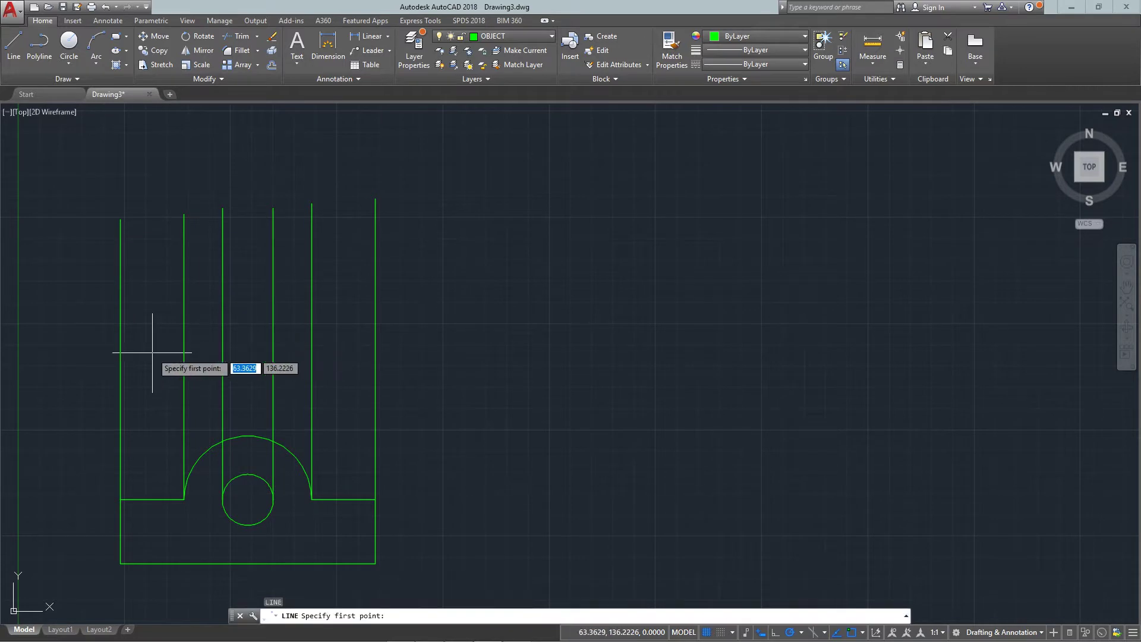
pyautogui.click(120, 360)
pyautogui.press('Escape')
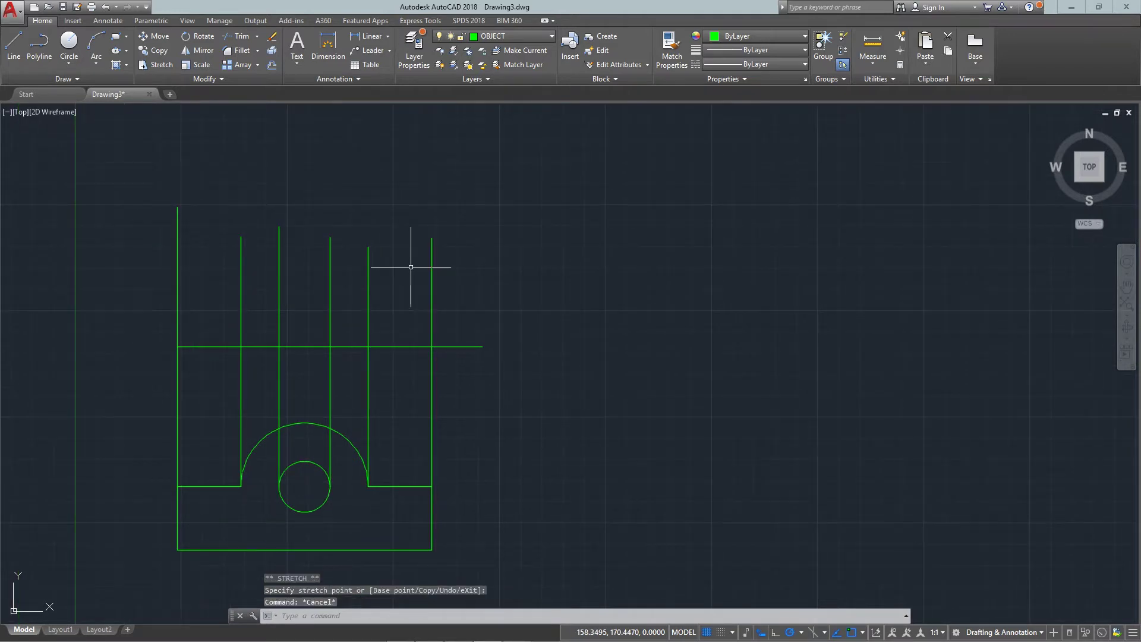
pyautogui.write('OF')
# - Offset the horizontal line 60 units upward
pyautogui.press('Return')
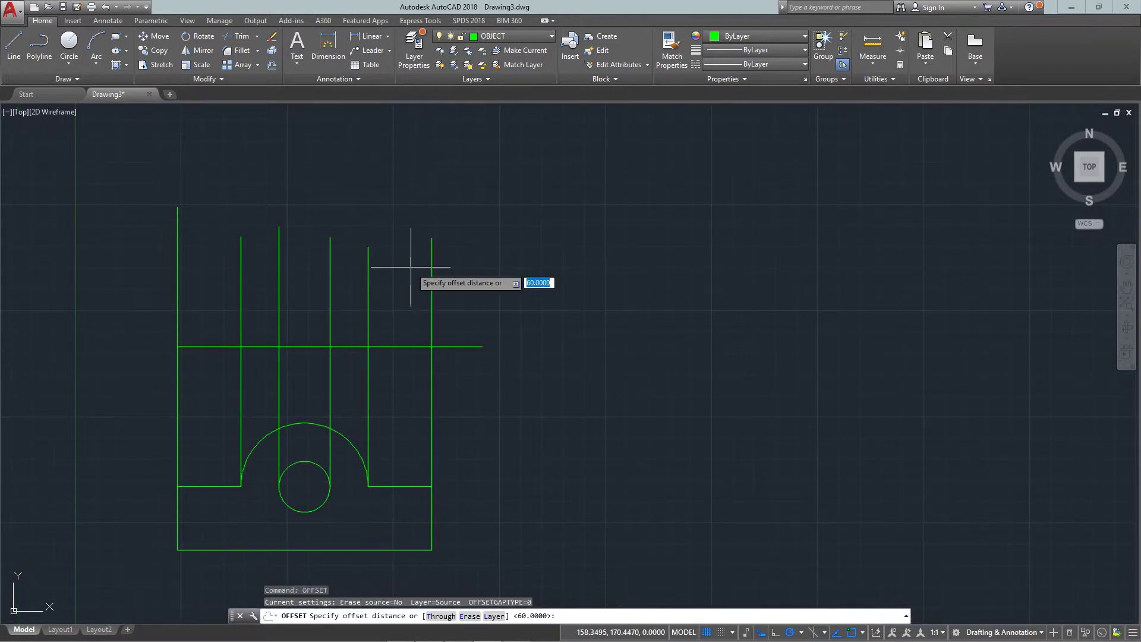
pyautogui.press('Return')
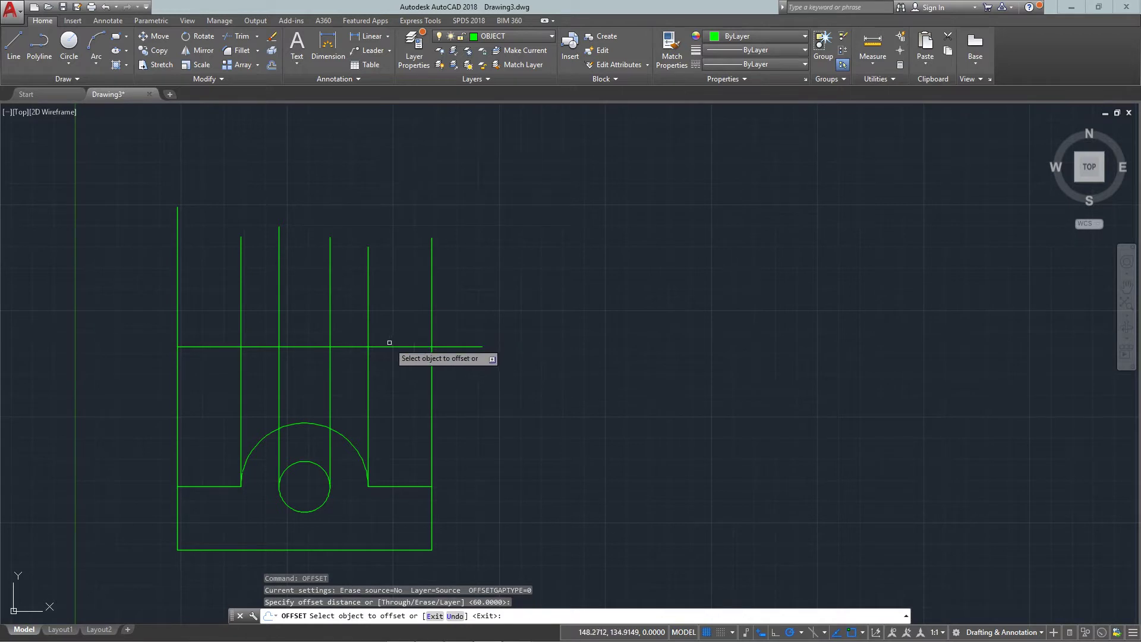
pyautogui.click(389, 346)
pyautogui.click(386, 263)
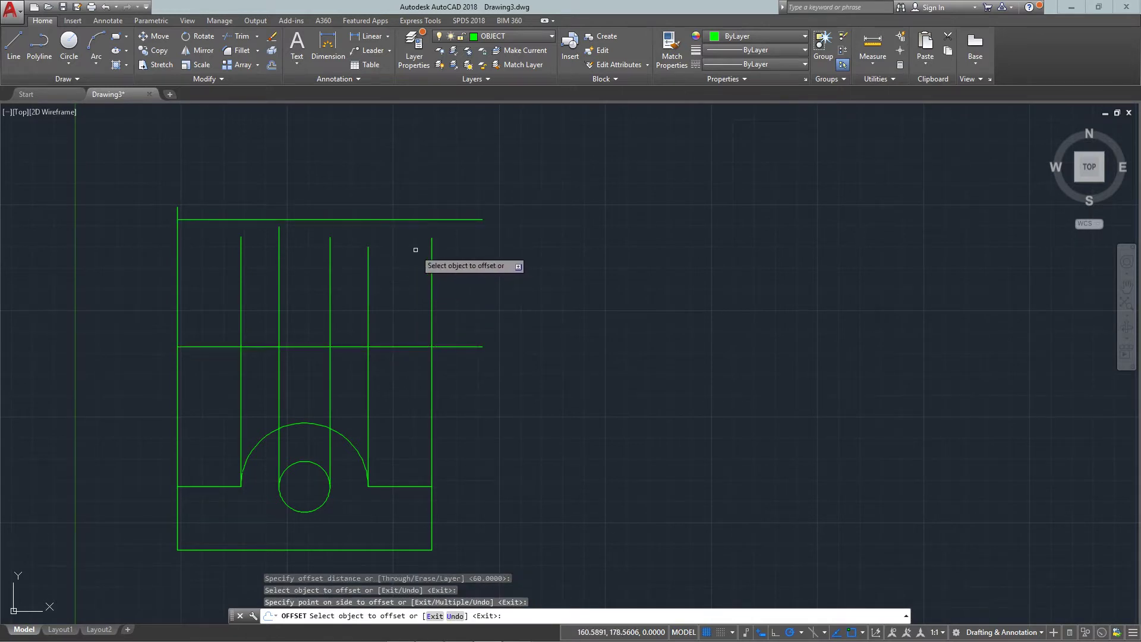
pyautogui.press('Return')
pyautogui.write('e')
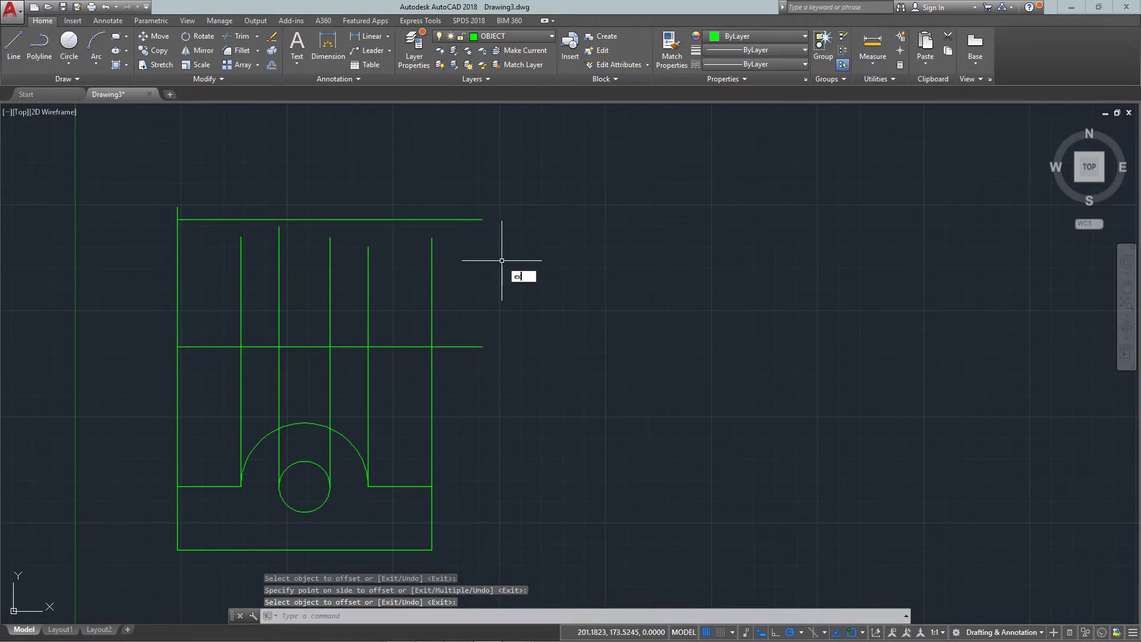
pyautogui.write('x')
# - Extend the vertical projection lines up to the new top line
pyautogui.press('Return')
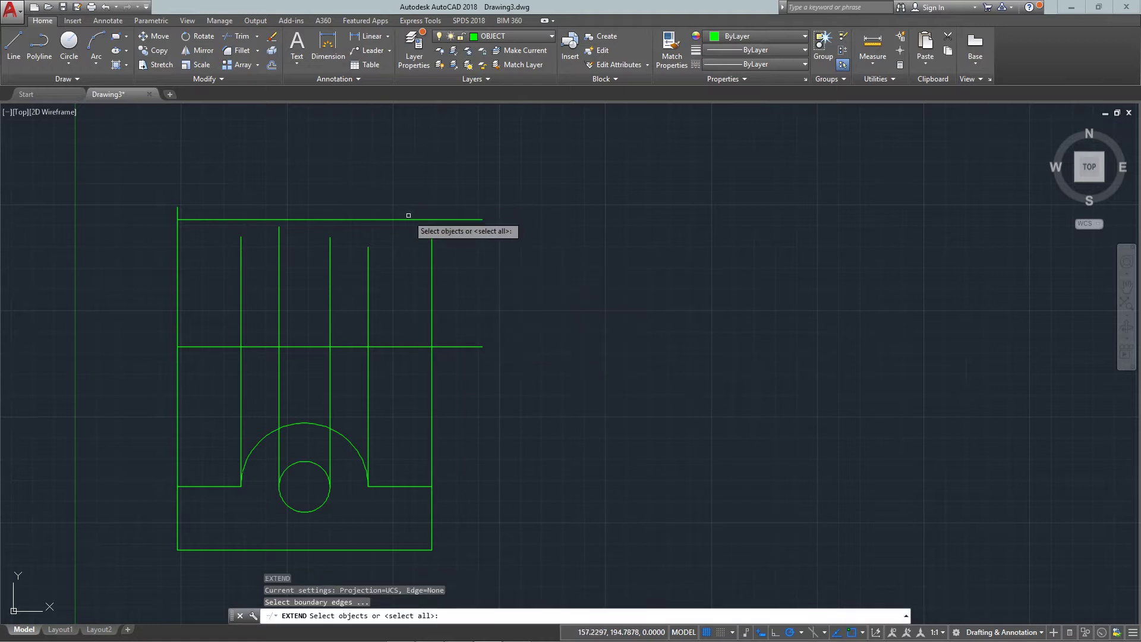
pyautogui.click(408, 216)
pyautogui.press('Return')
pyautogui.click(472, 258)
pyautogui.click(173, 266)
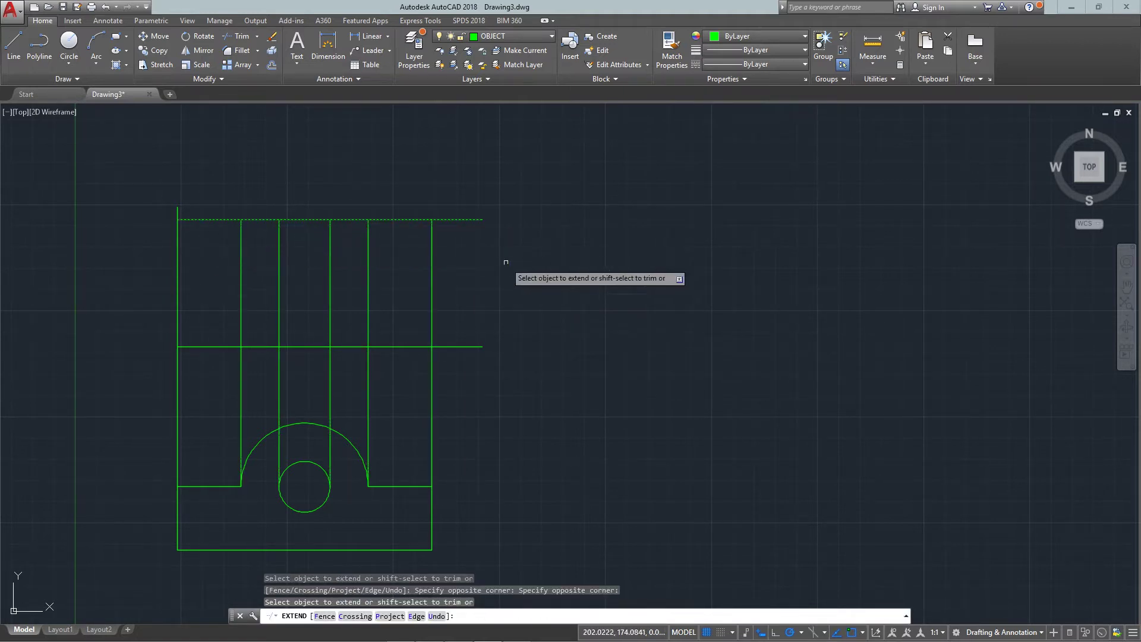
pyautogui.press('Return')
pyautogui.write('tr')
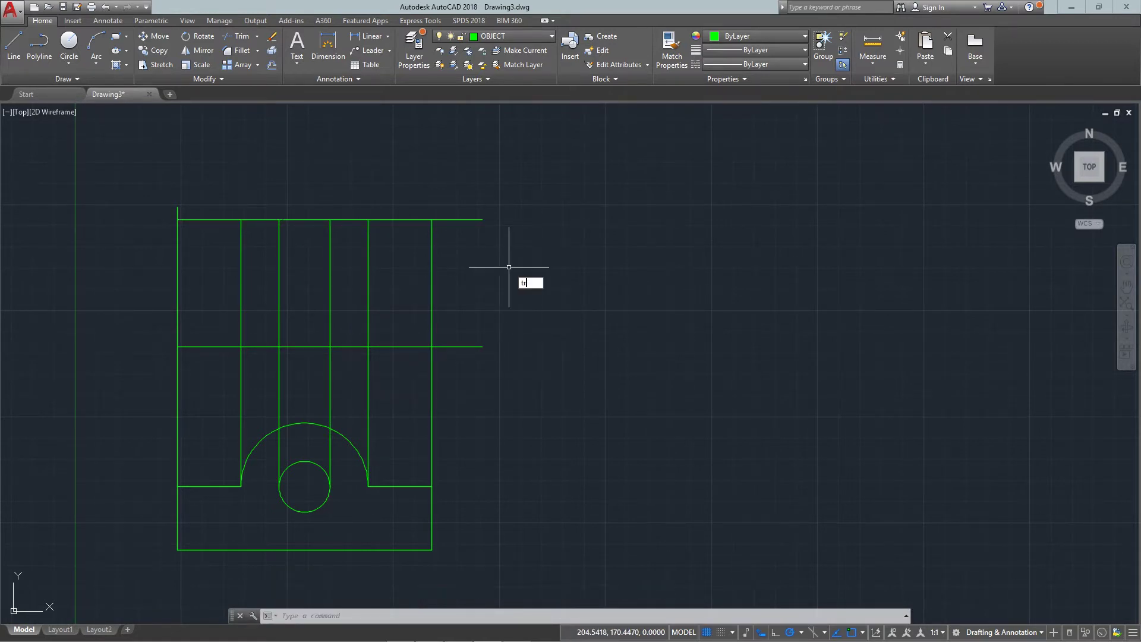
# - Trim with the top, right and middle lines as edges, removing lines below the top view
pyautogui.press('Return')
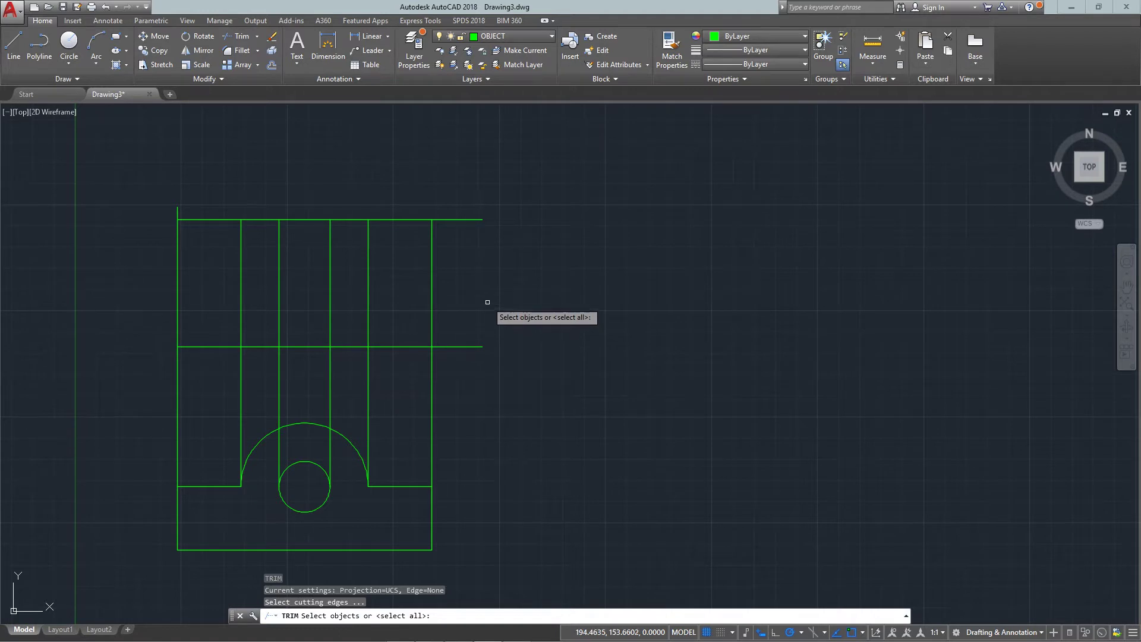
pyautogui.click(430, 220)
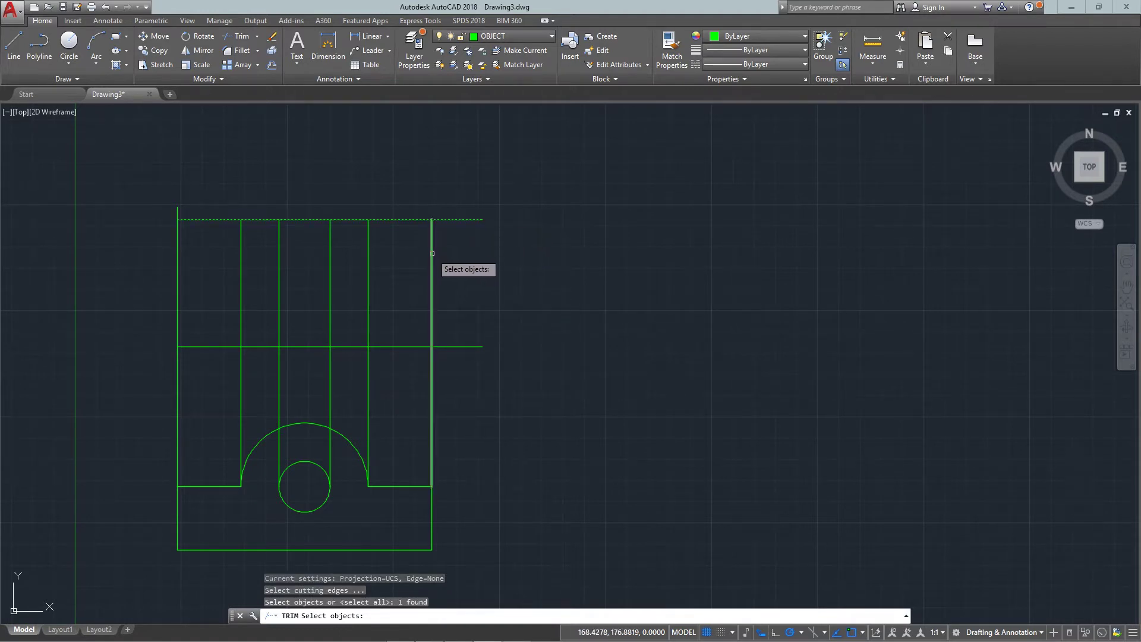
pyautogui.click(432, 254)
pyautogui.click(420, 346)
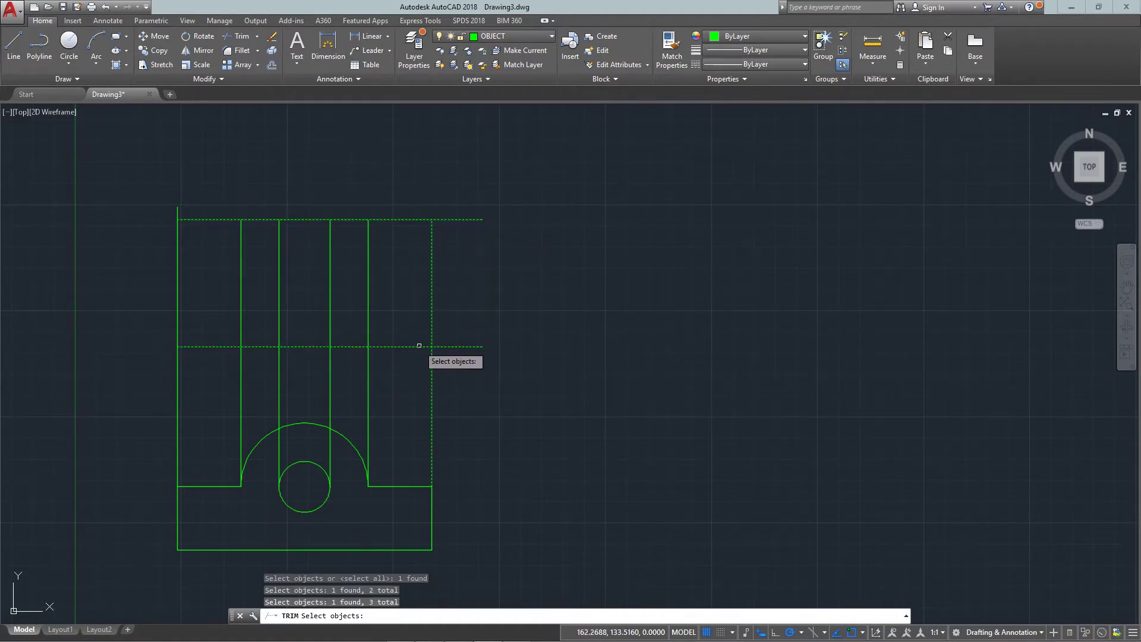
pyautogui.press('Return')
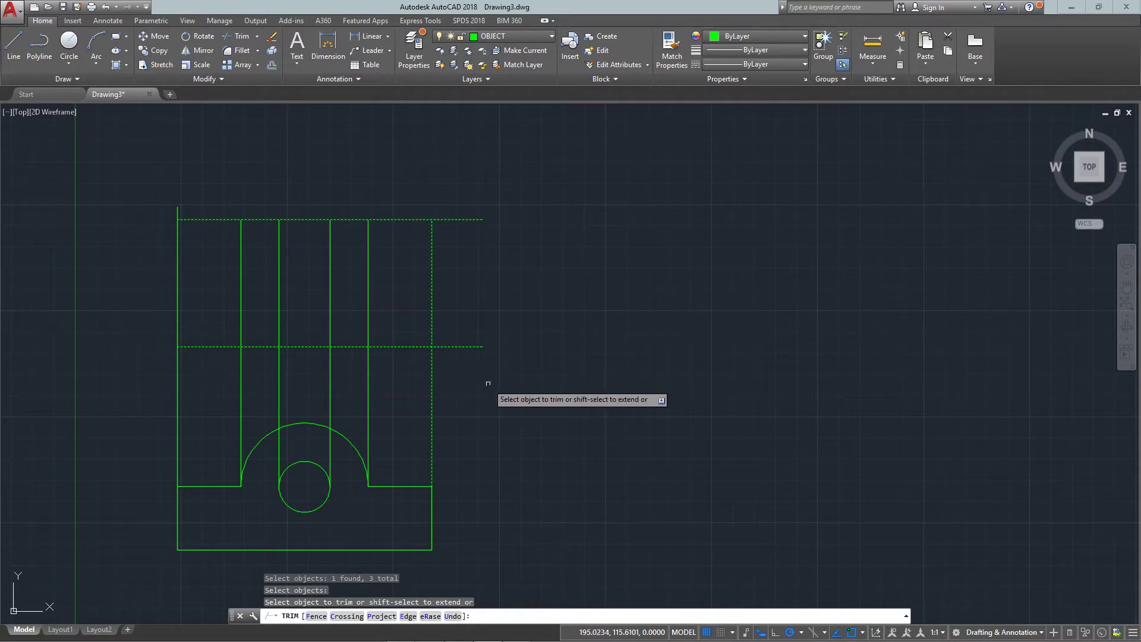
pyautogui.click(479, 375)
pyautogui.click(213, 365)
# - Trim line ends past the right edge and above the top-left corner; select both middle lines
pyautogui.click(499, 181)
pyautogui.click(450, 397)
pyautogui.click(202, 173)
pyautogui.click(157, 215)
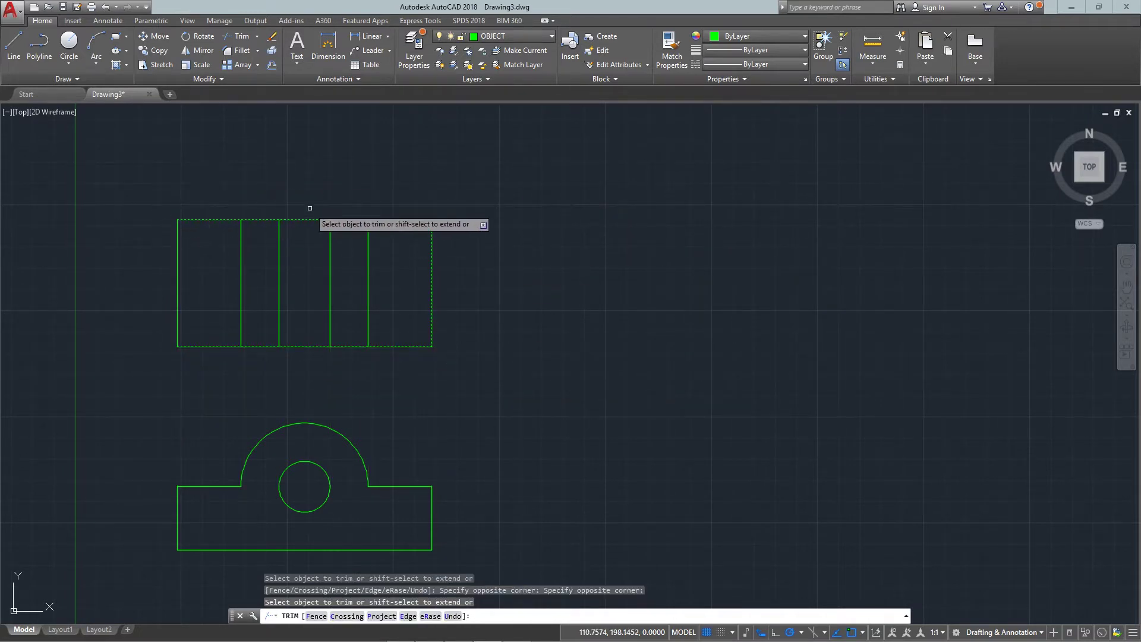
pyautogui.press('Escape')
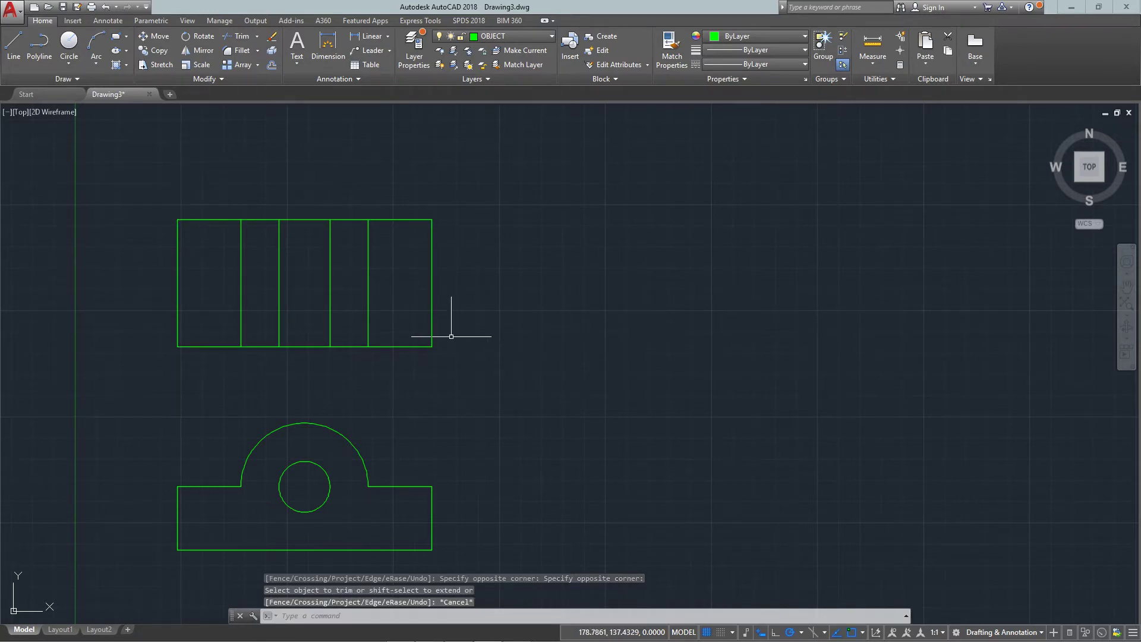
pyautogui.click(331, 301)
pyautogui.click(274, 315)
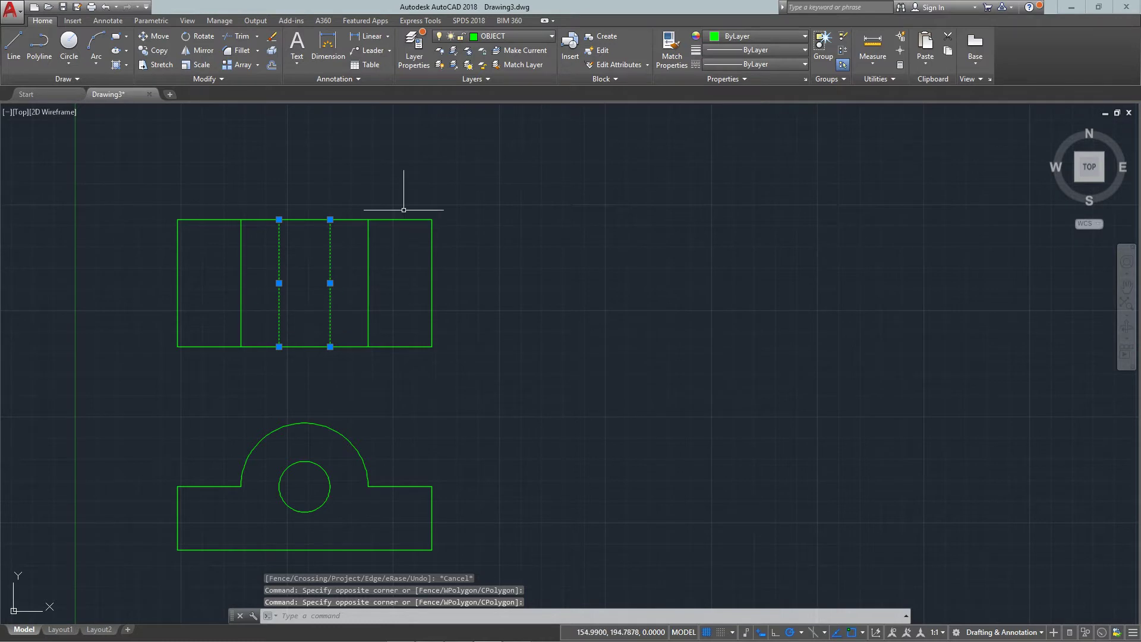
# - Clear the selection and draw a horizontal line rightward from the boss arc top
pyautogui.click(295, 350)
pyautogui.press('Escape')
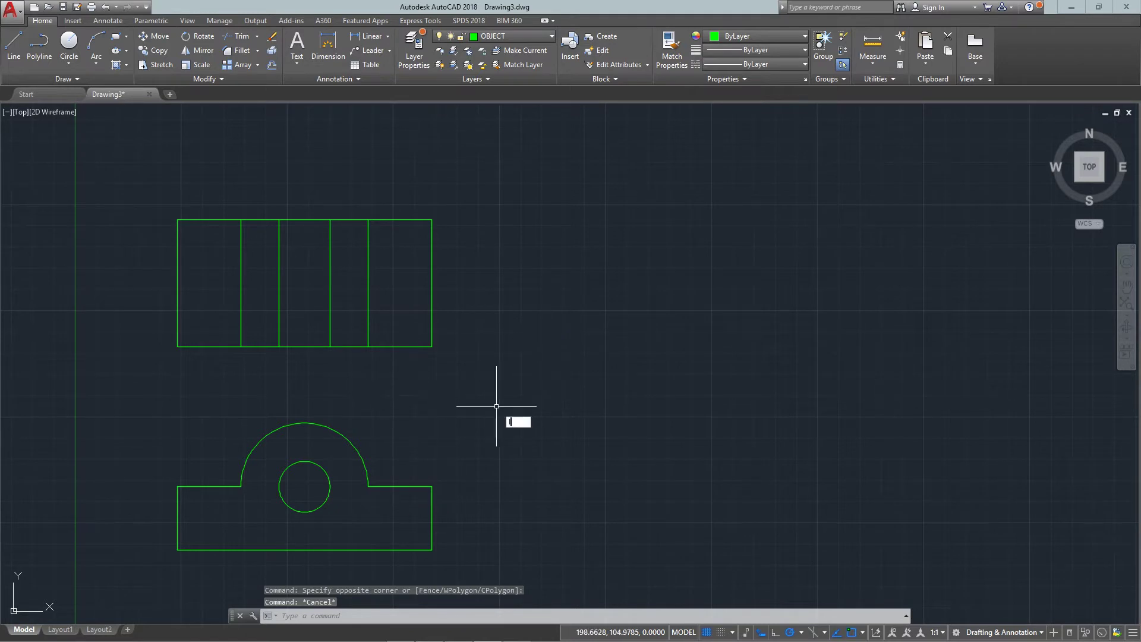
pyautogui.press('Return')
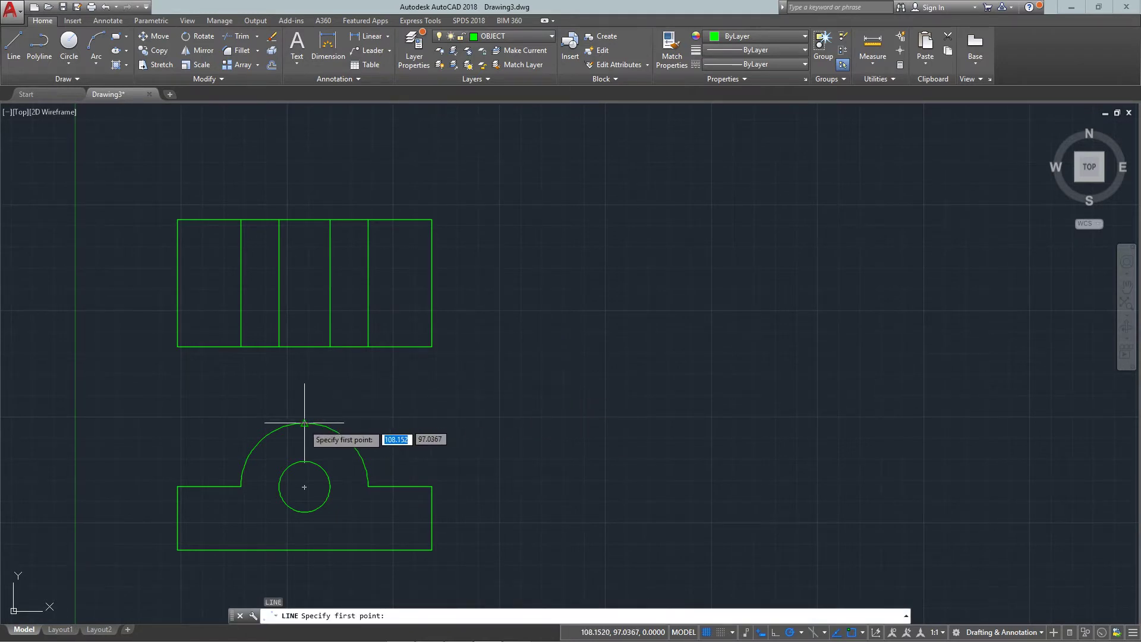
pyautogui.click(304, 423)
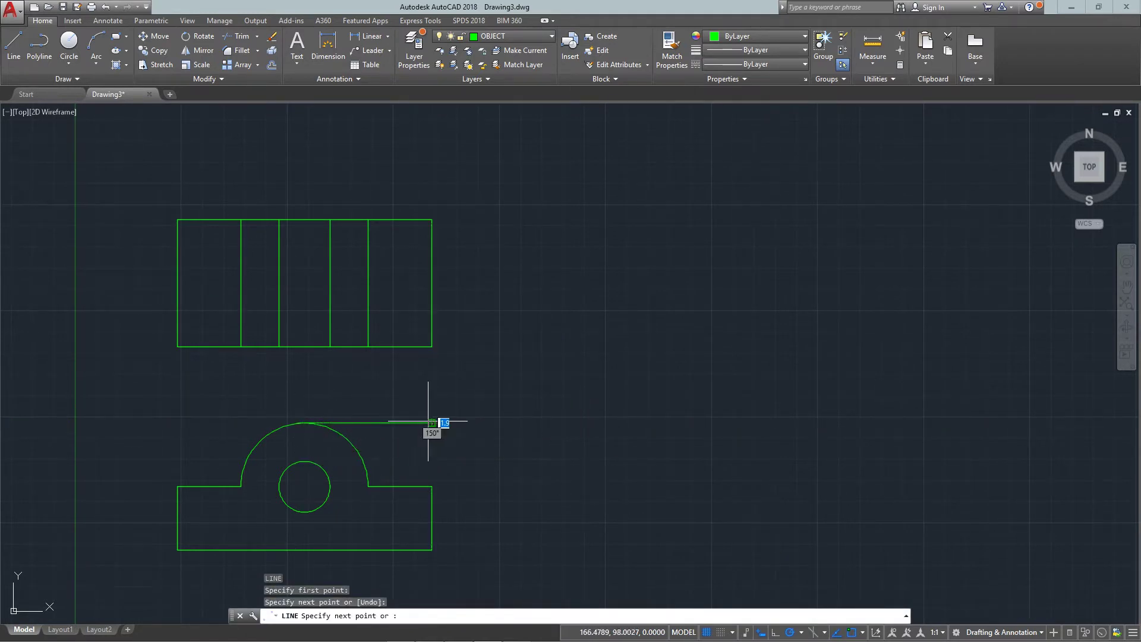
pyautogui.click(467, 424)
pyautogui.press('Escape')
pyautogui.write('L')
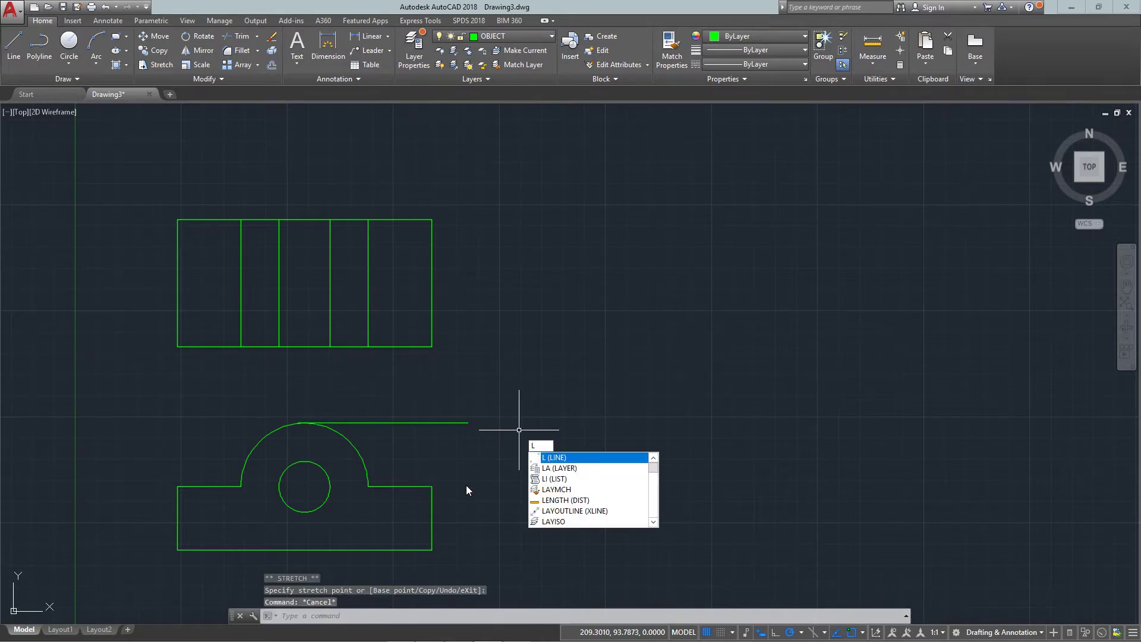
# - Draw a vertical line from the base's right corner up to the arch-top line
pyautogui.press('Return')
pyautogui.click(433, 486)
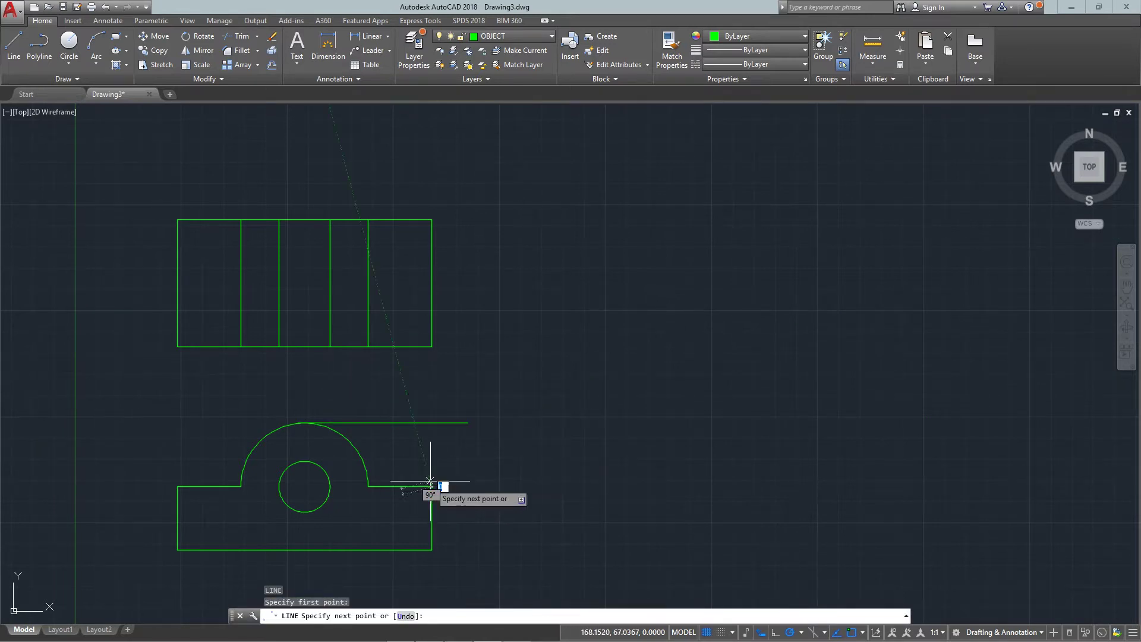
pyautogui.click(433, 424)
pyautogui.press('Escape')
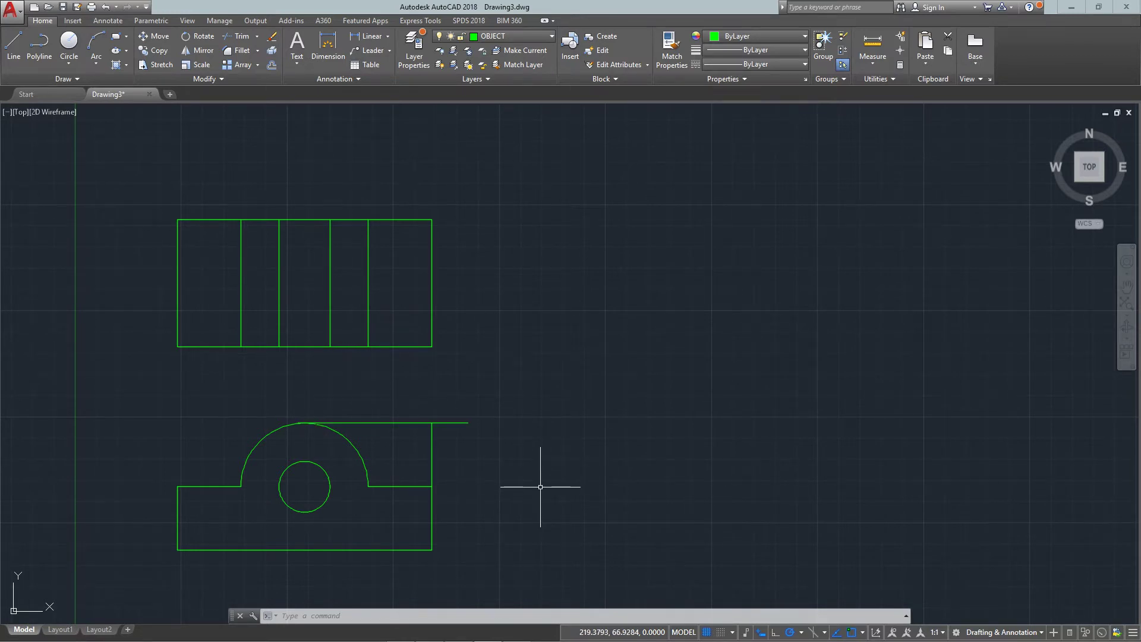
pyautogui.write('l')
# - Draw a 45° miter line from the arch-top line's right end toward the upper right
pyautogui.press('Return')
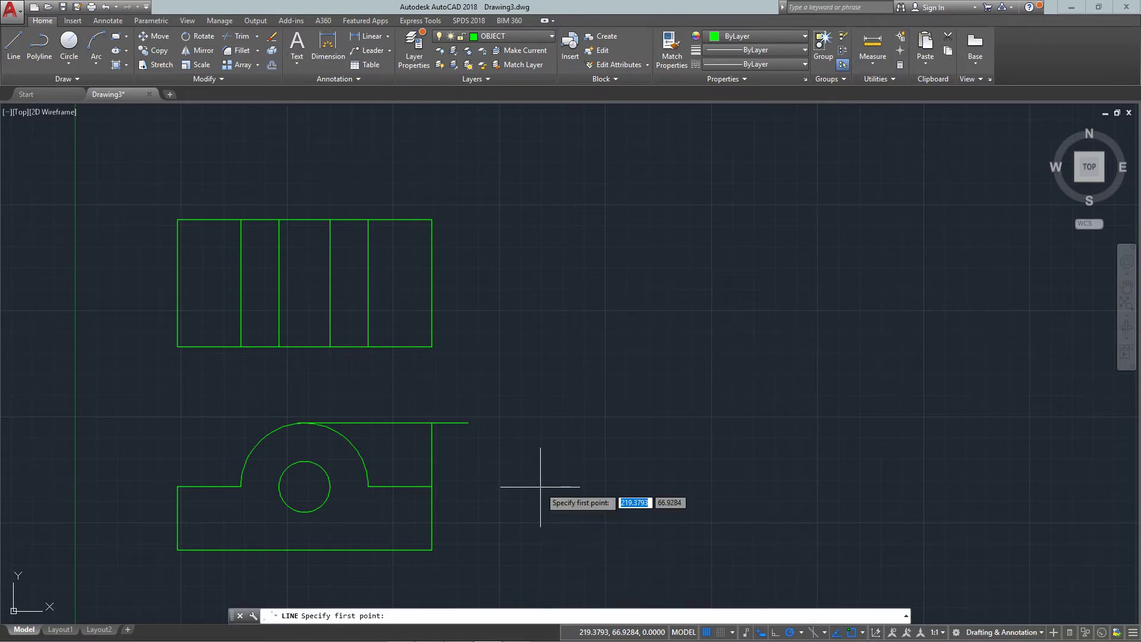
pyautogui.click(433, 423)
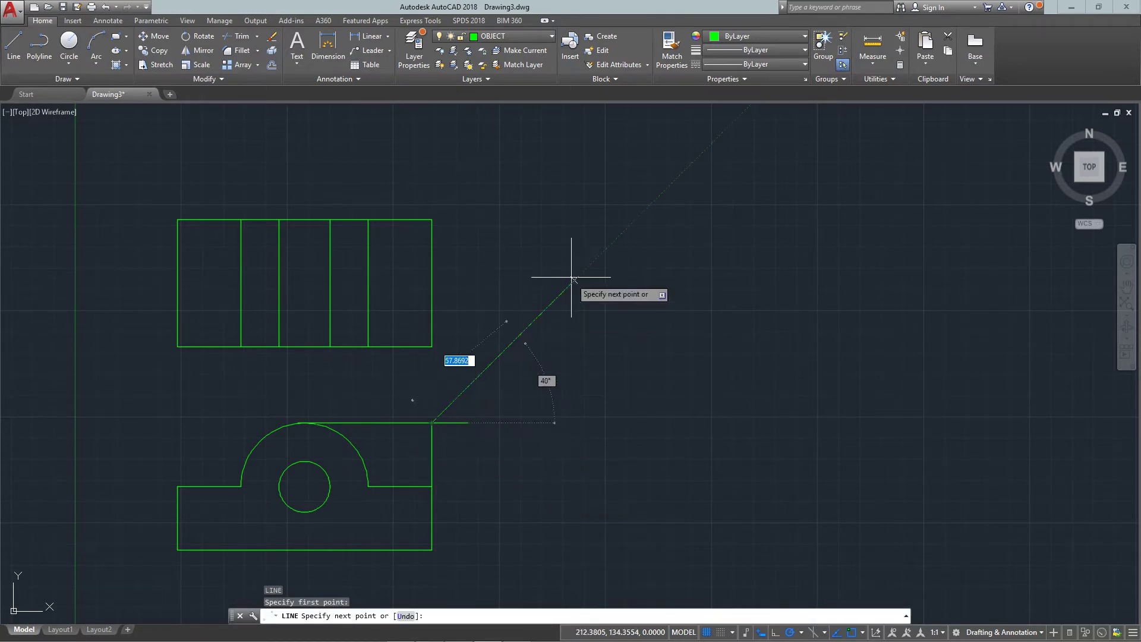
pyautogui.click(645, 208)
pyautogui.press('Escape')
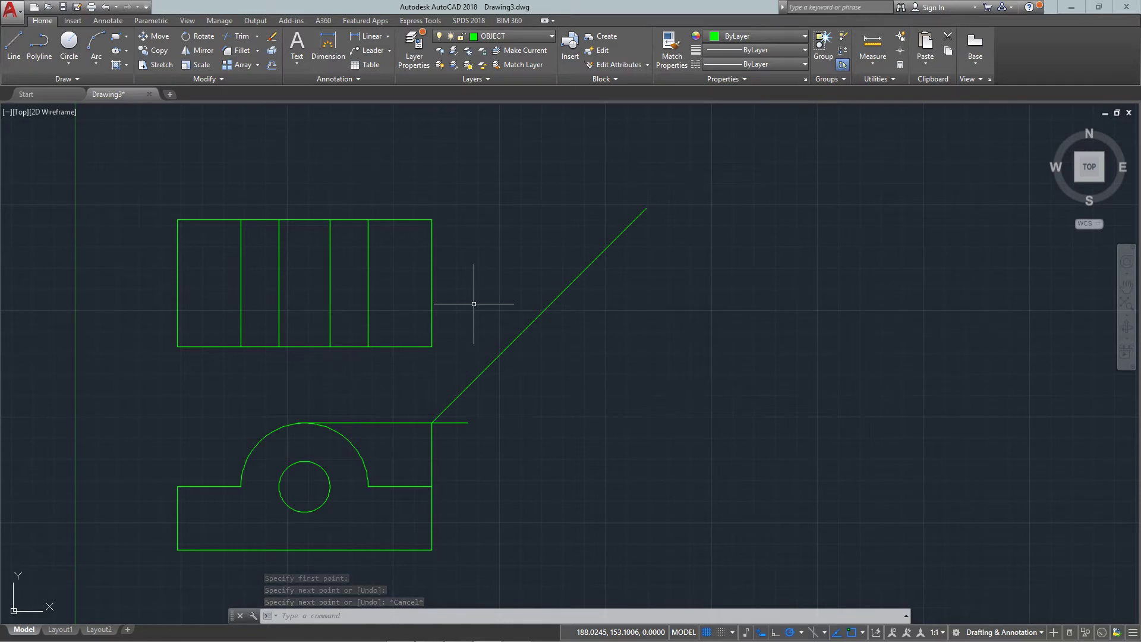
pyautogui.write('E')
pyautogui.press('Return')
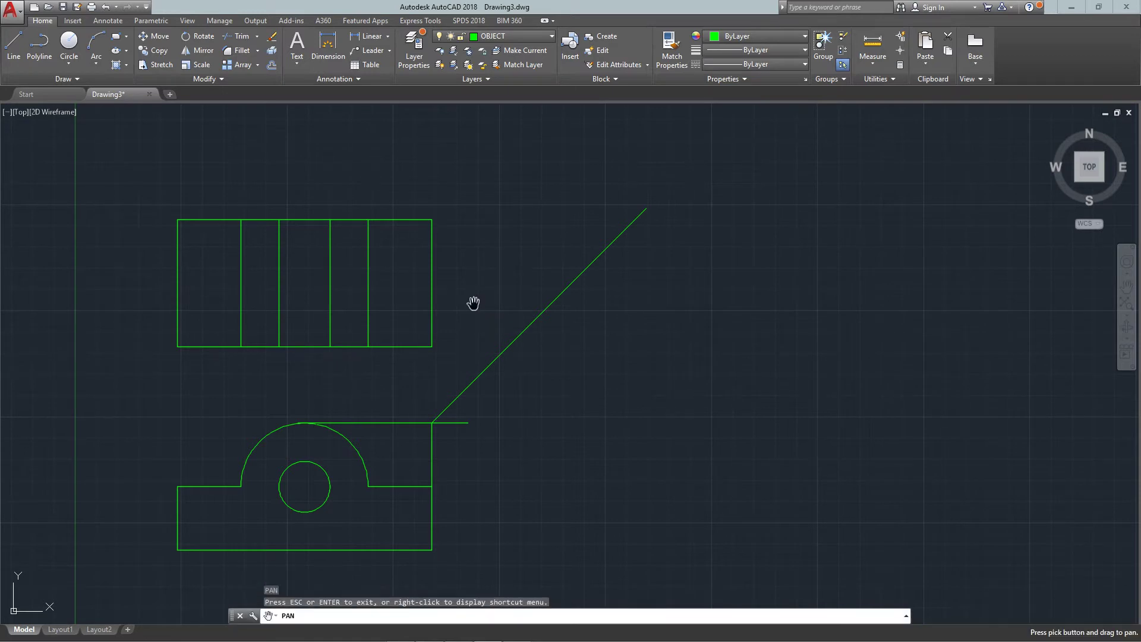
pyautogui.moveTo(496, 293); pyautogui.dragTo(544, 283)
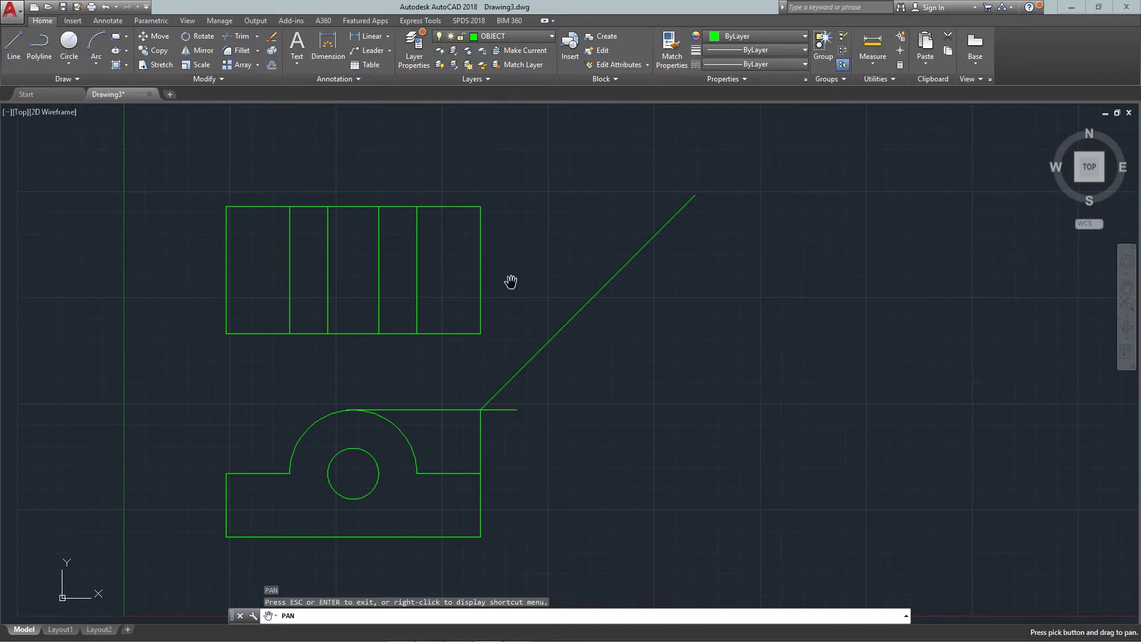
pyautogui.press('Escape')
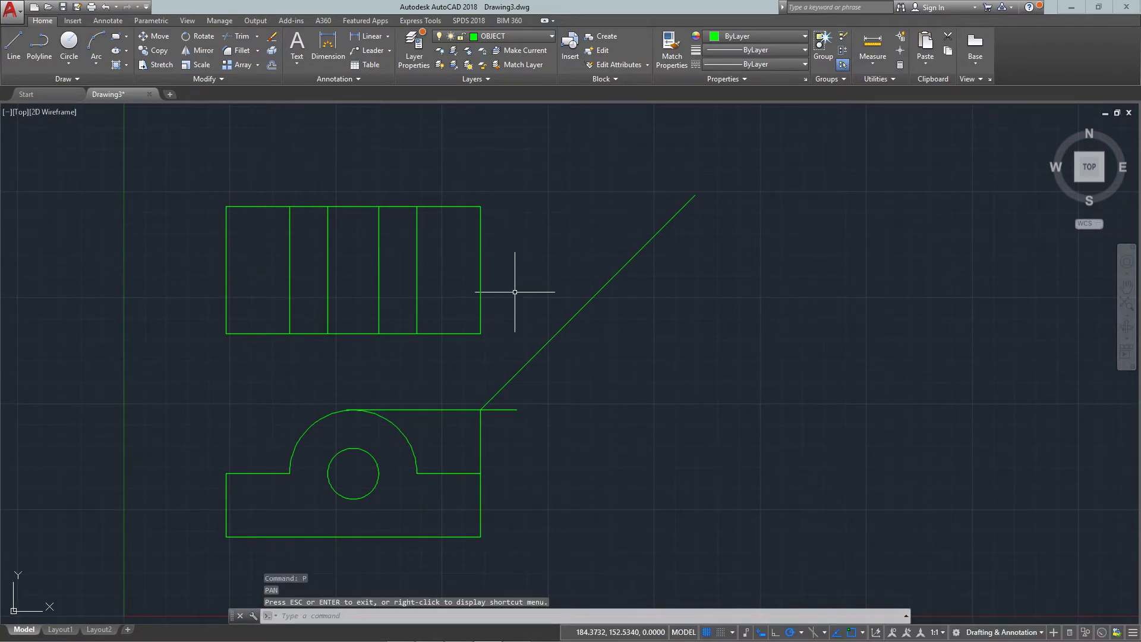
pyautogui.write('l')
# - Draw bent projection lines from both top-view right corners to the miter line and down past the front view
pyautogui.press('Return')
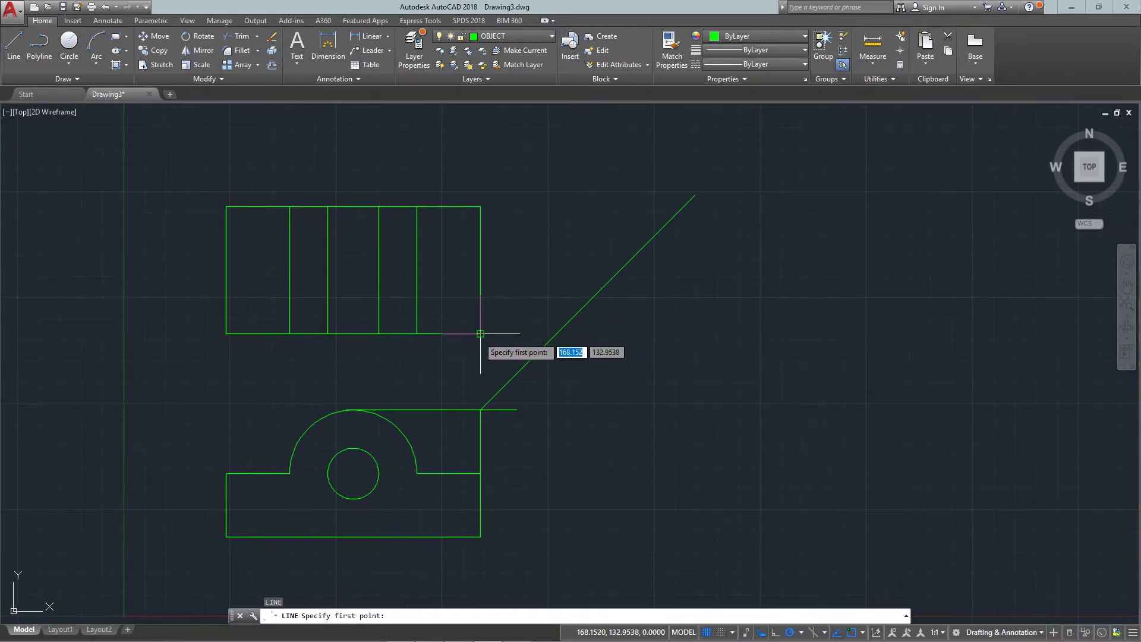
pyautogui.click(480, 334)
pyautogui.click(557, 334)
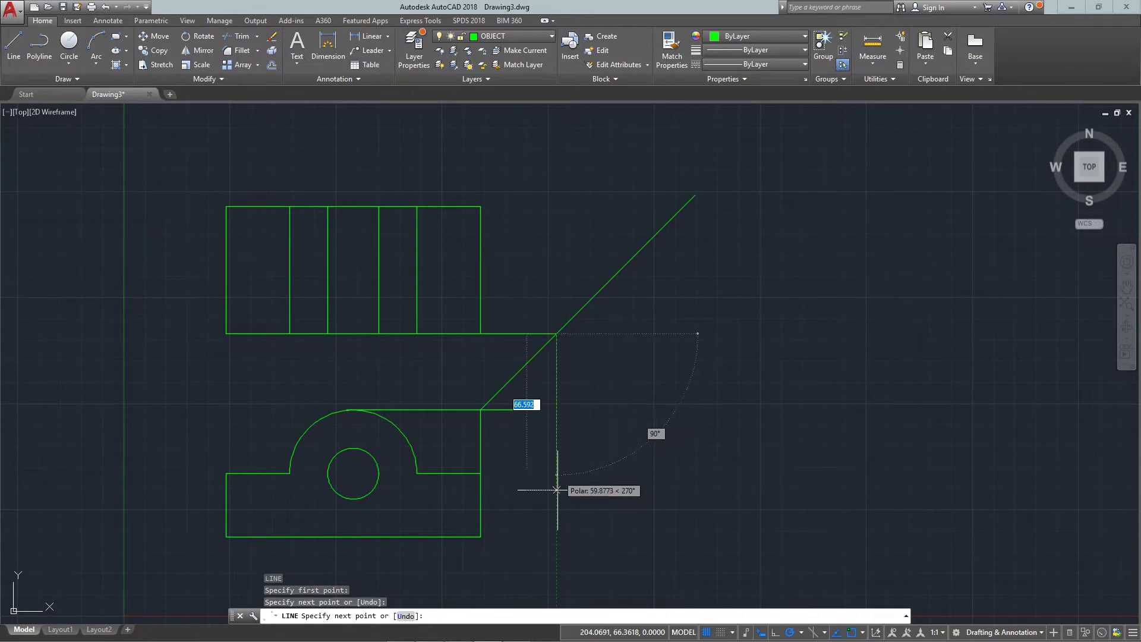
pyautogui.click(546, 562)
pyautogui.press('Escape')
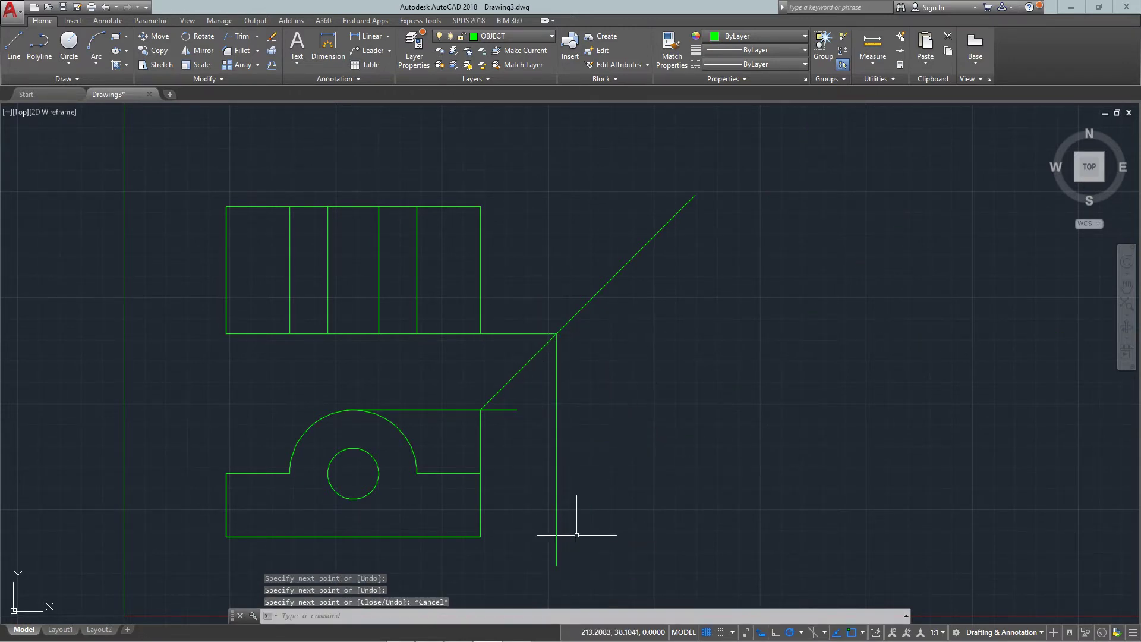
pyautogui.press('Return')
pyautogui.click(480, 207)
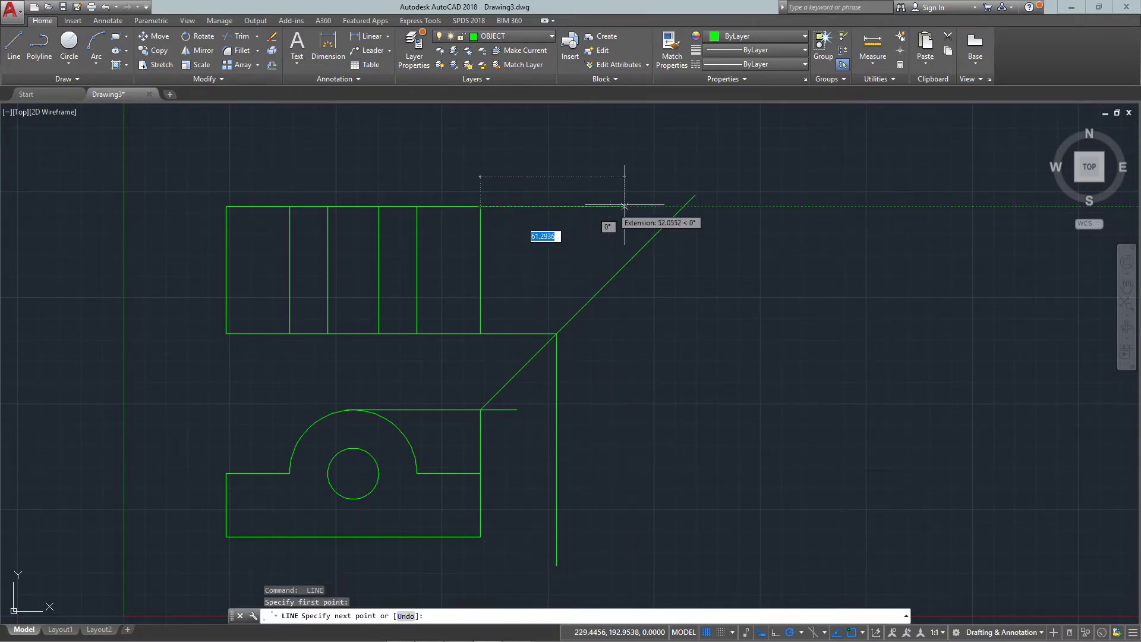
pyautogui.click(684, 206)
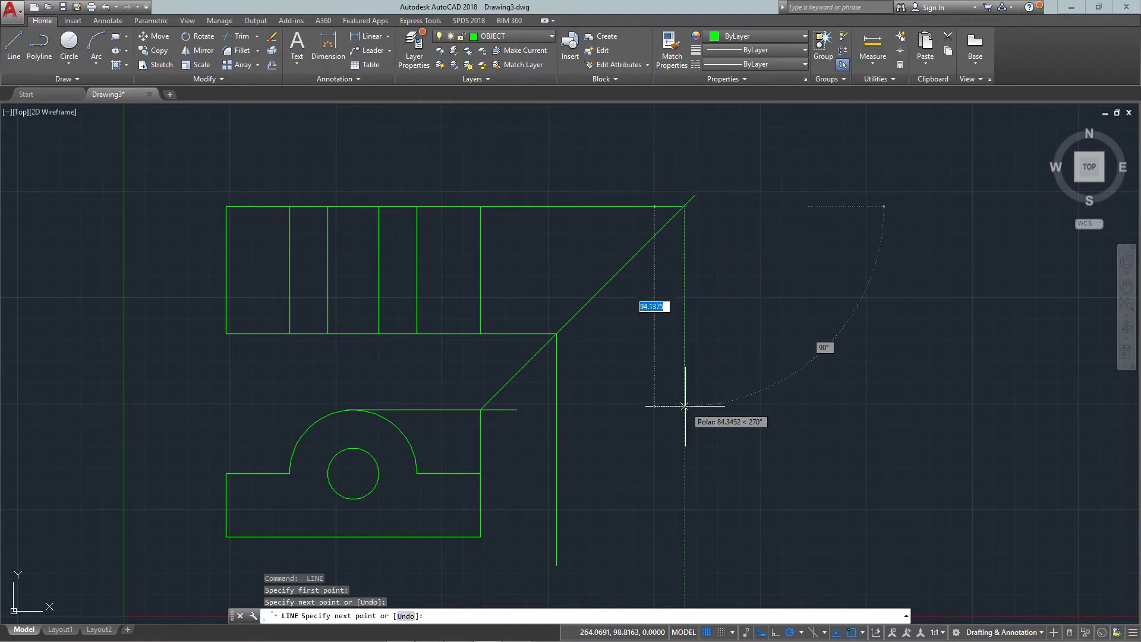
pyautogui.click(684, 569)
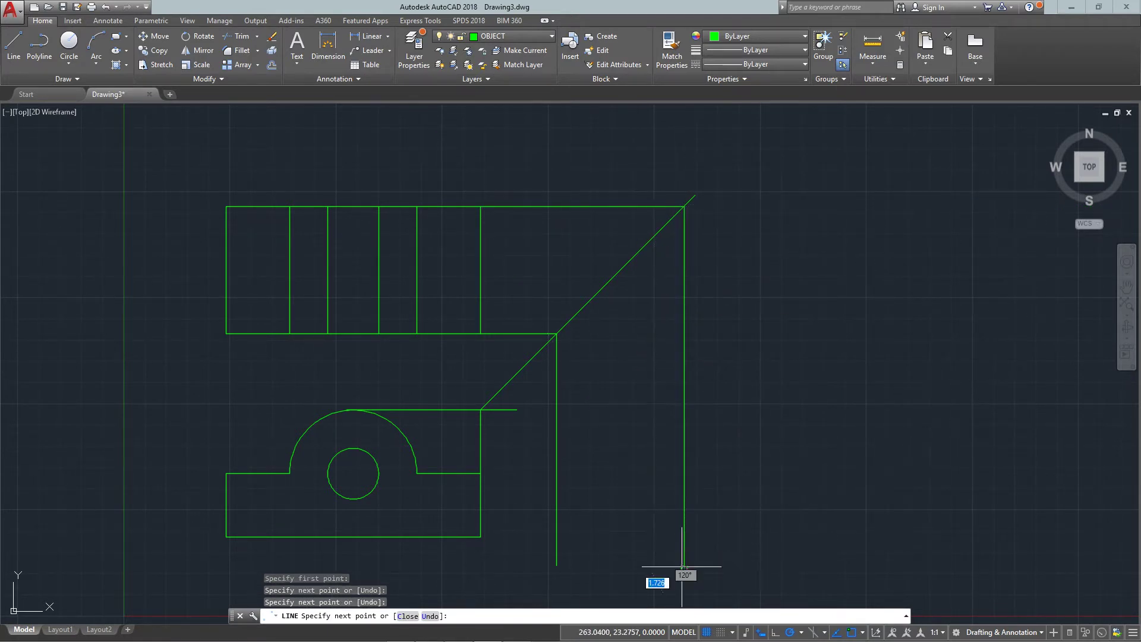
pyautogui.press('Escape')
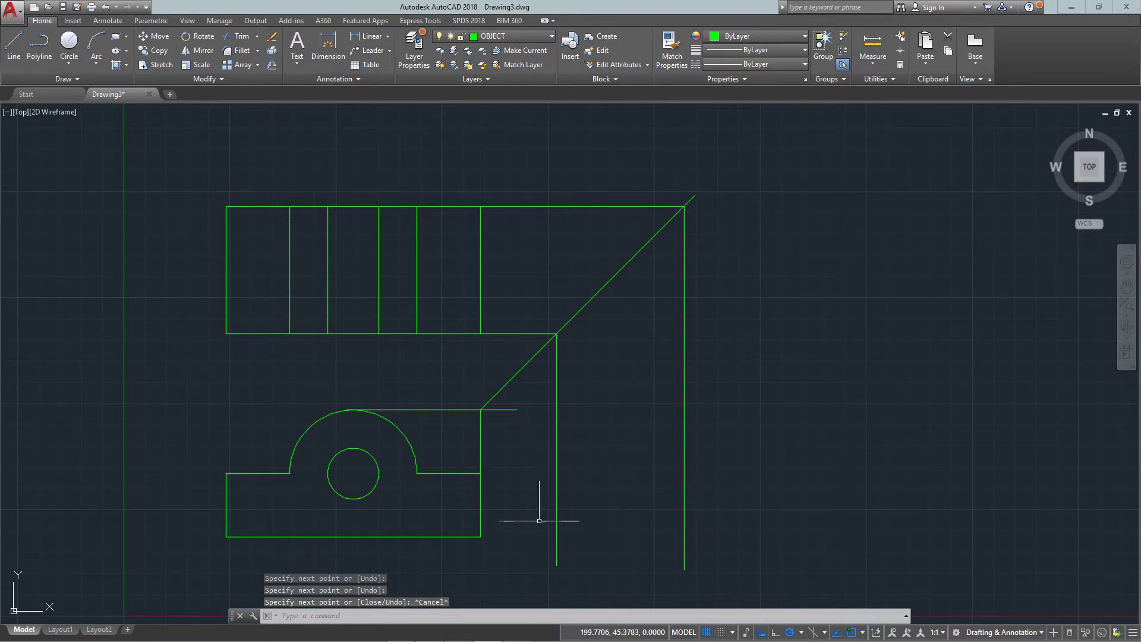
pyautogui.write('l')
# - Draw horizontal projection lines rightward from the front view's bottom edge and base top
pyautogui.press('Return')
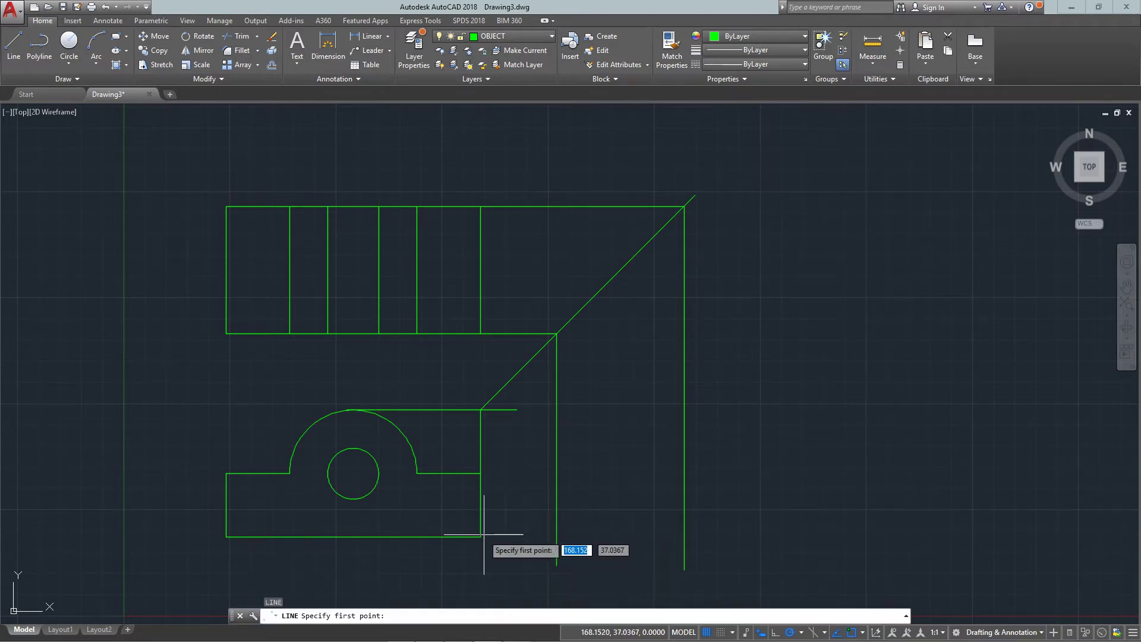
pyautogui.click(480, 536)
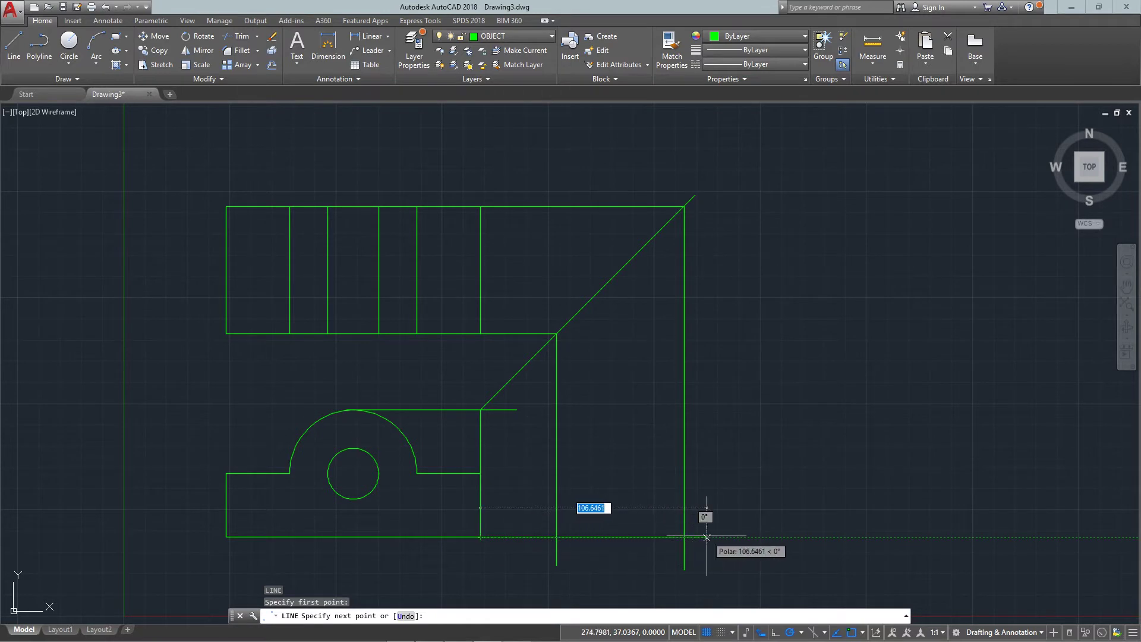
pyautogui.click(683, 536)
pyautogui.press('Return')
pyautogui.press('Return')
pyautogui.click(481, 473)
pyautogui.click(765, 473)
pyautogui.press('Escape')
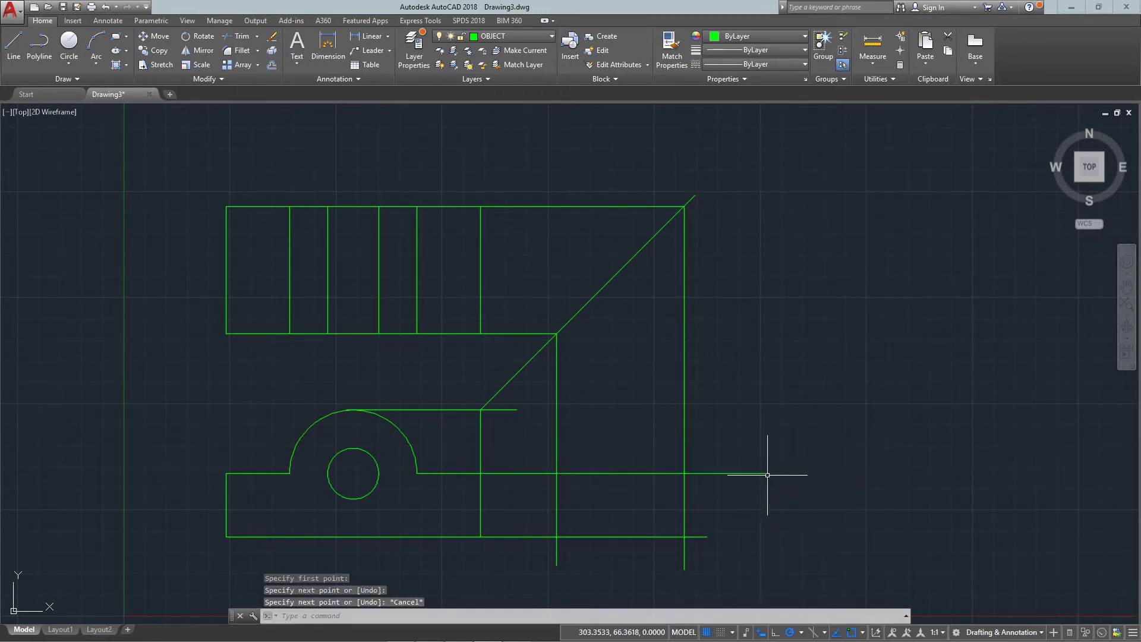
# - Draw horizontal projection lines rightward from the hole's bottom and top
pyautogui.press('Return')
pyautogui.click(355, 498)
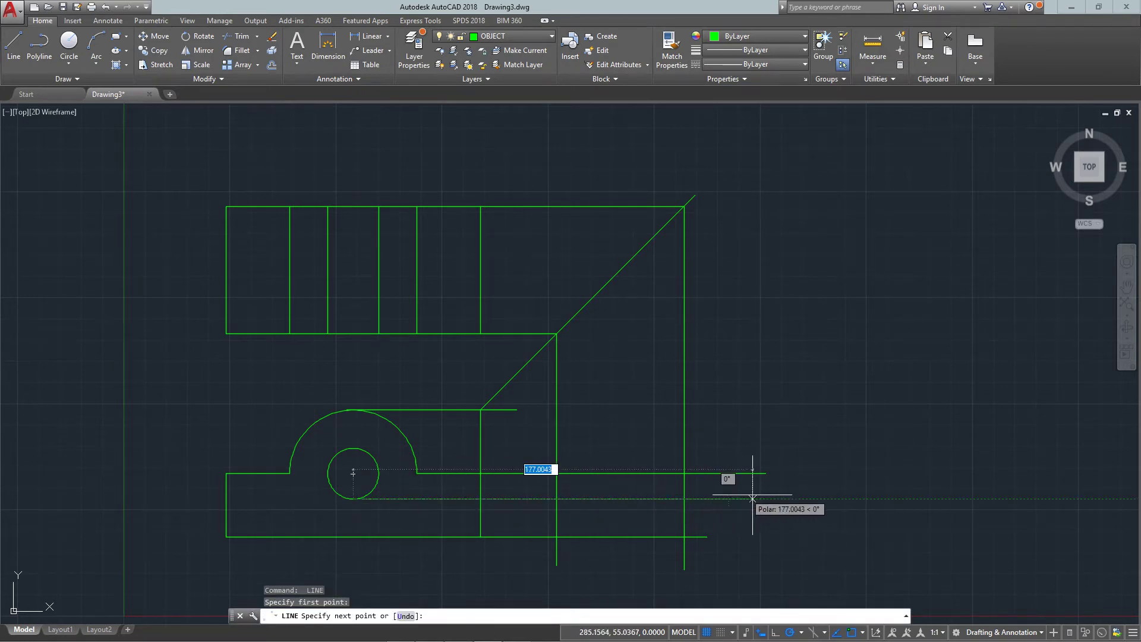
pyautogui.click(757, 498)
pyautogui.press('Escape')
pyautogui.press('Return')
pyautogui.click(353, 447)
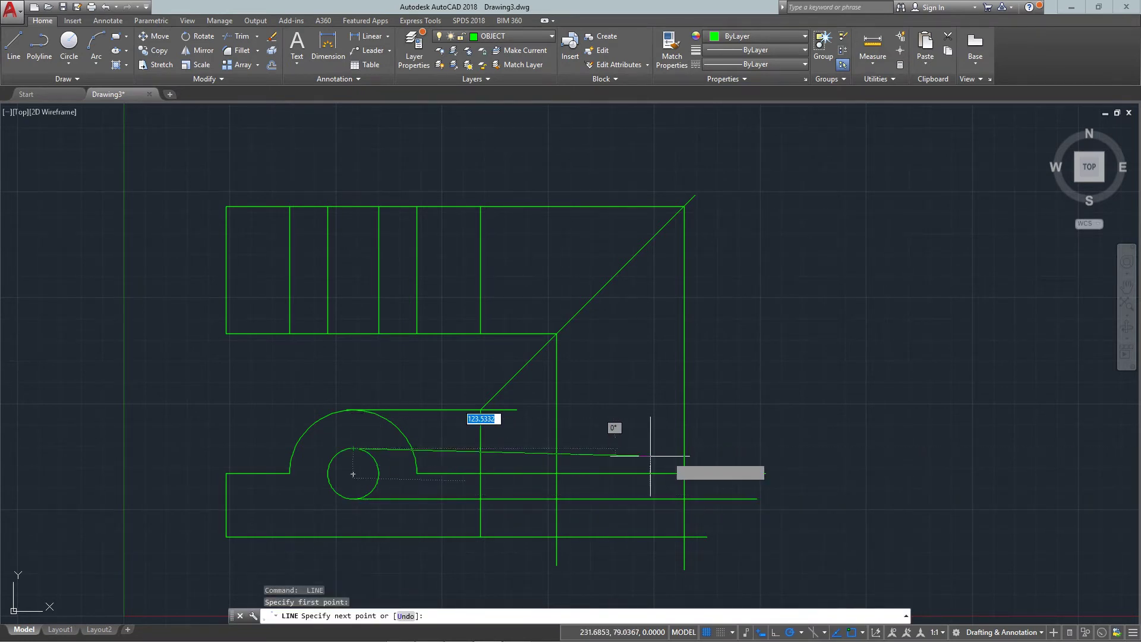
pyautogui.click(740, 448)
pyautogui.press('Escape')
# - Draw a horizontal projection line rightward from the arch-top line's end
pyautogui.press('Return')
pyautogui.click(481, 410)
pyautogui.click(735, 409)
pyautogui.press('Escape')
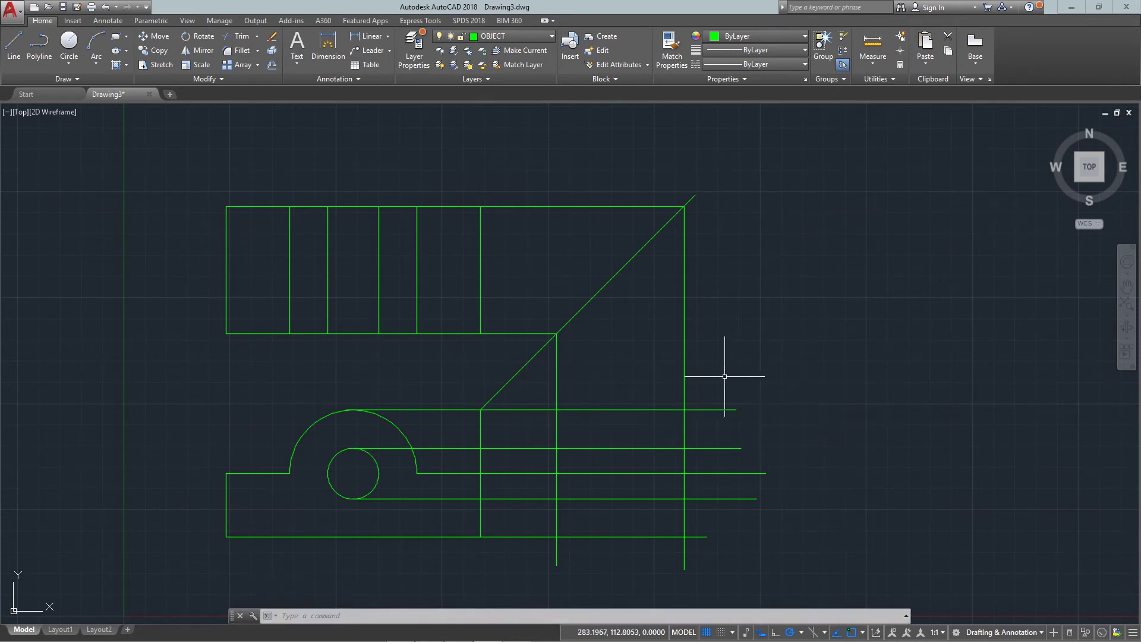
pyautogui.write('tr')
pyautogui.press('Return')
# - Trim the seven projection lines between the views and beyond the side view
pyautogui.click(725, 599)
pyautogui.click(546, 397)
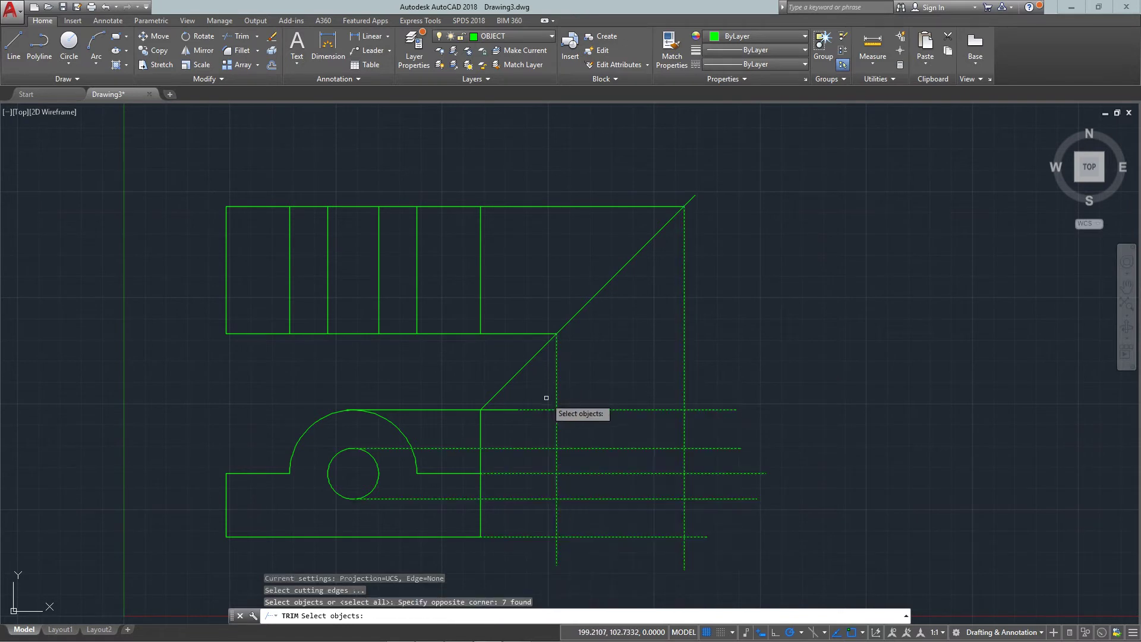
pyautogui.press('Return')
pyautogui.click(545, 397)
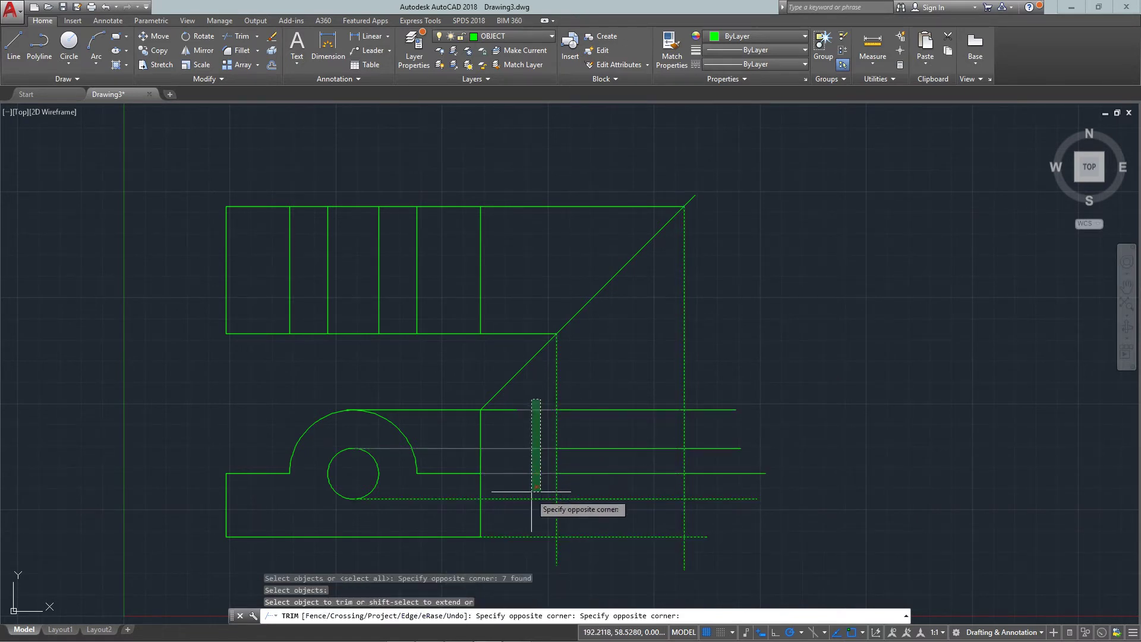
pyautogui.click(524, 551)
pyautogui.click(700, 560)
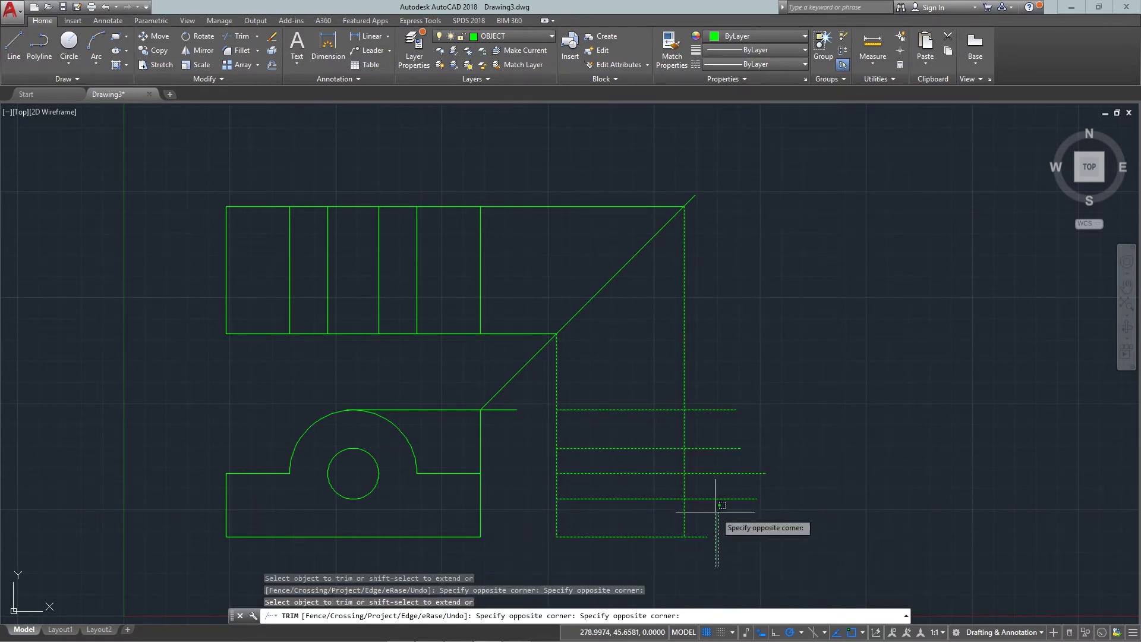
pyautogui.click(713, 408)
pyautogui.click(708, 347)
pyautogui.click(550, 382)
pyautogui.press('Return')
pyautogui.write('e')
# - Select the miter line and leftover construction lines for erasing
pyautogui.press('Return')
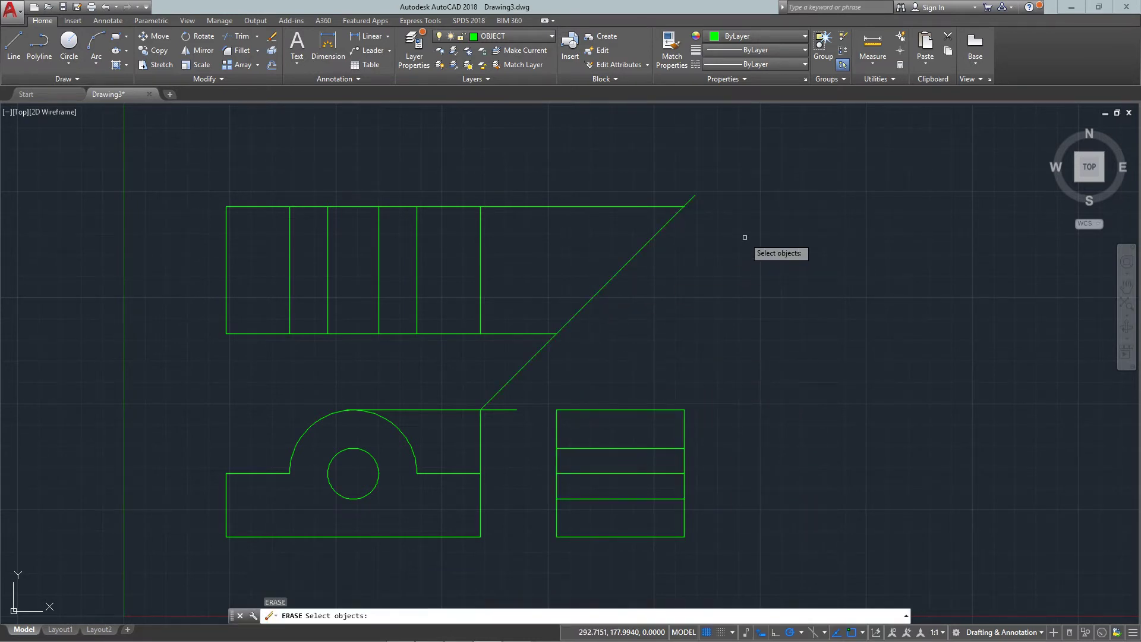
pyautogui.click(688, 204)
pyautogui.click(547, 334)
pyautogui.click(571, 299)
pyautogui.click(516, 356)
pyautogui.click(509, 403)
pyautogui.click(496, 426)
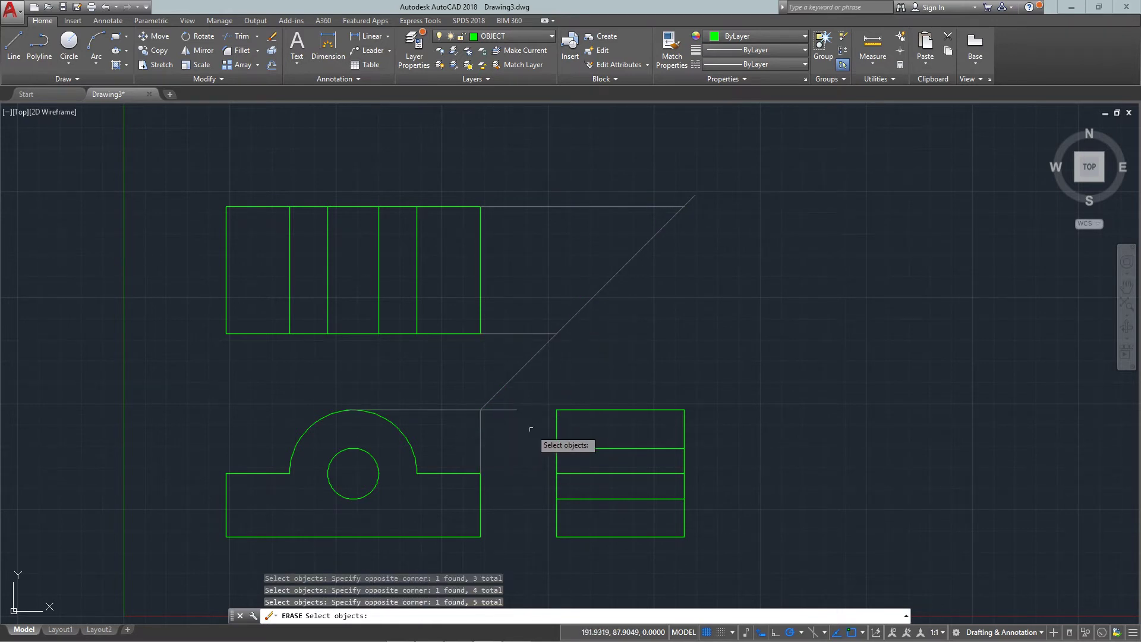
# - Finish erasing the selected construction lines and return to the Home ribbon
pyautogui.press('Return')
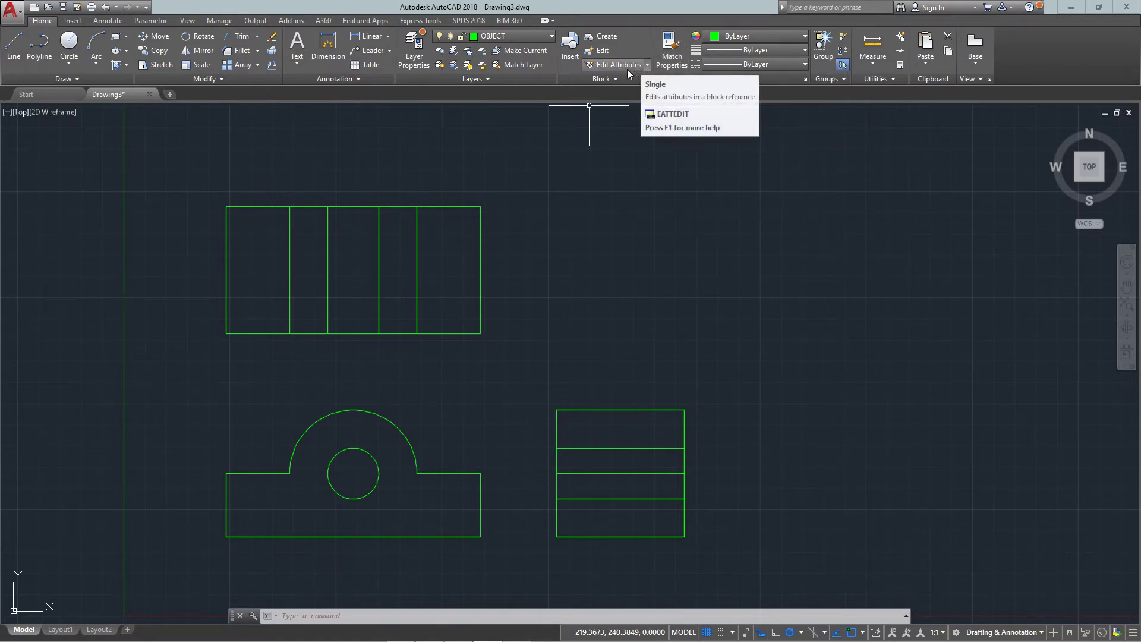
pyautogui.scroll(2, 458, 364)
pyautogui.scroll(-2, 459, 364)
pyautogui.hotkey('alt', 'i')
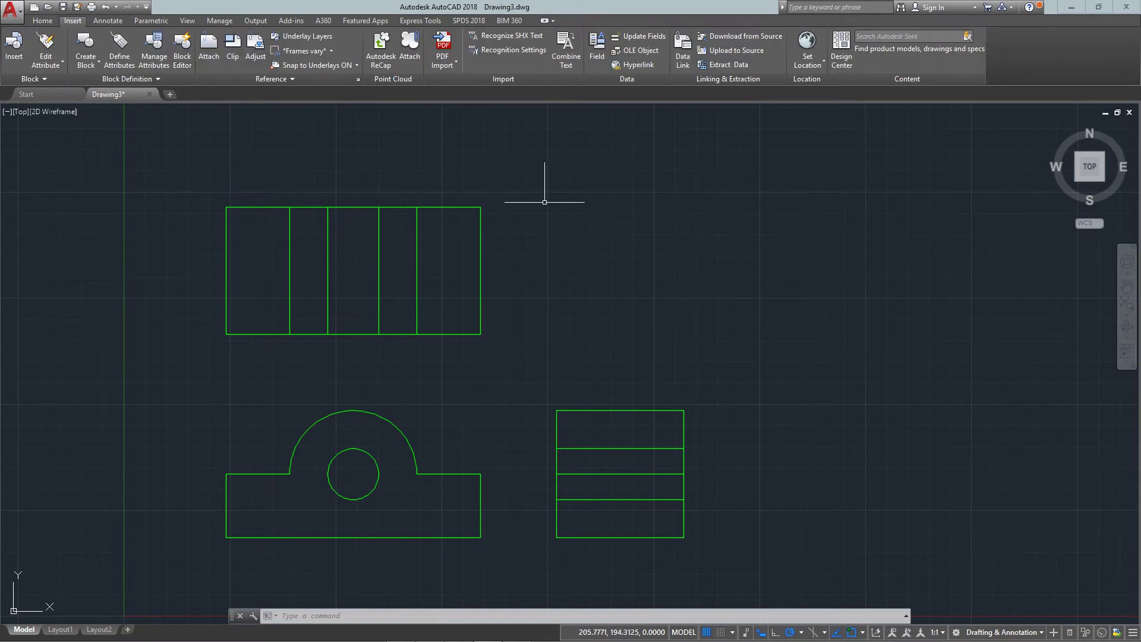
pyautogui.click(53, 24)
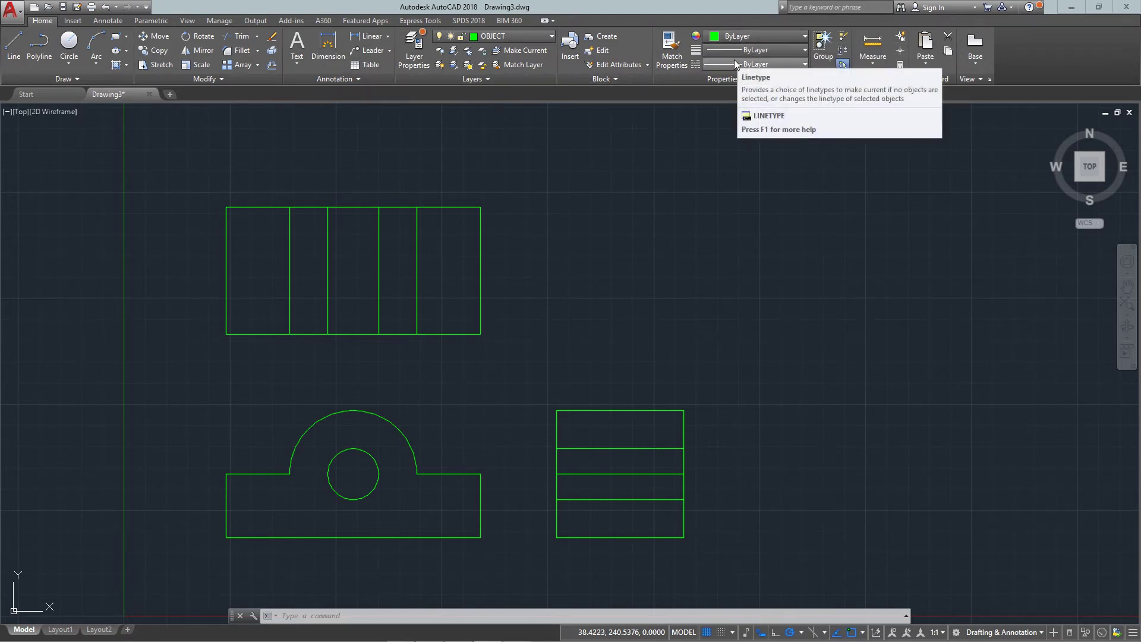
# - Set the top view's two middle vertical lines to the HIDDEN linetype
pyautogui.click(749, 64)
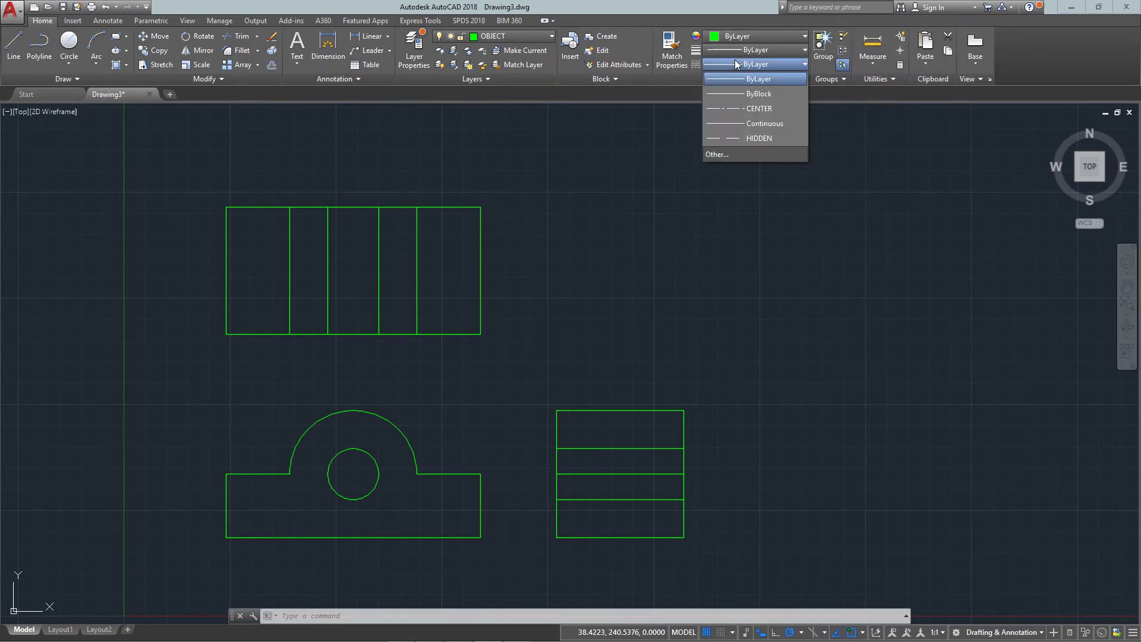
pyautogui.click(746, 137)
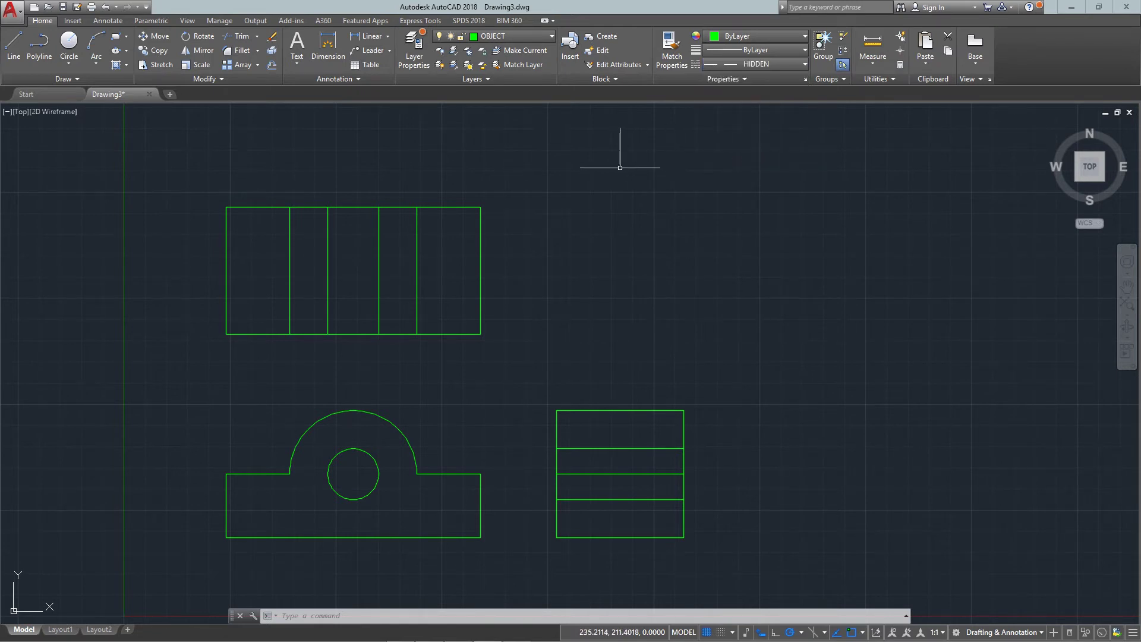
pyautogui.click(388, 285)
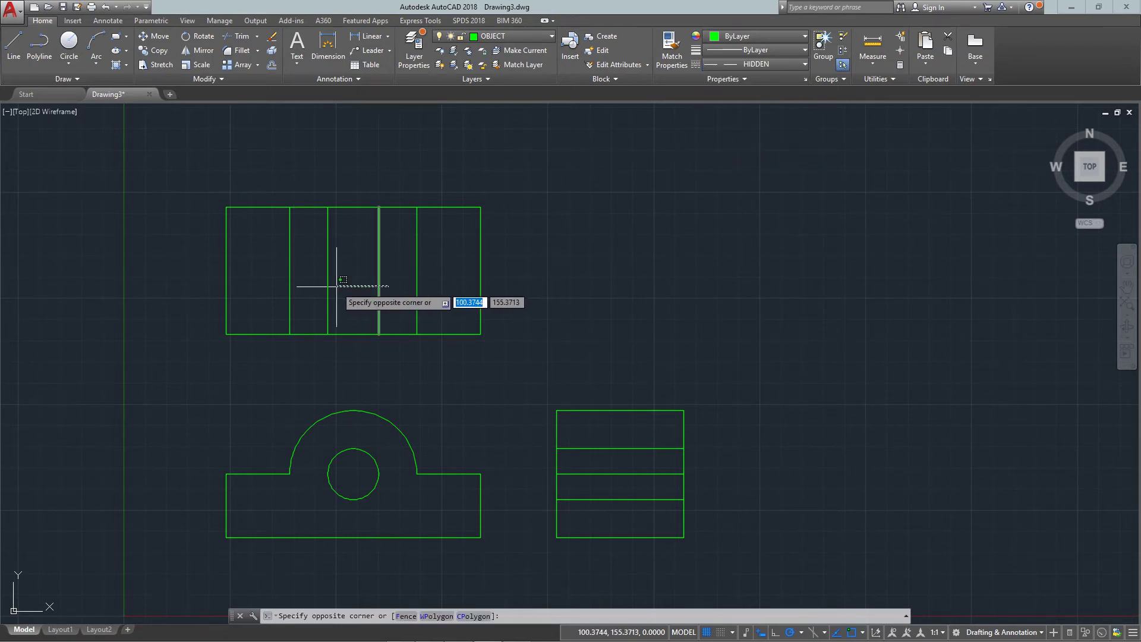
pyautogui.click(311, 277)
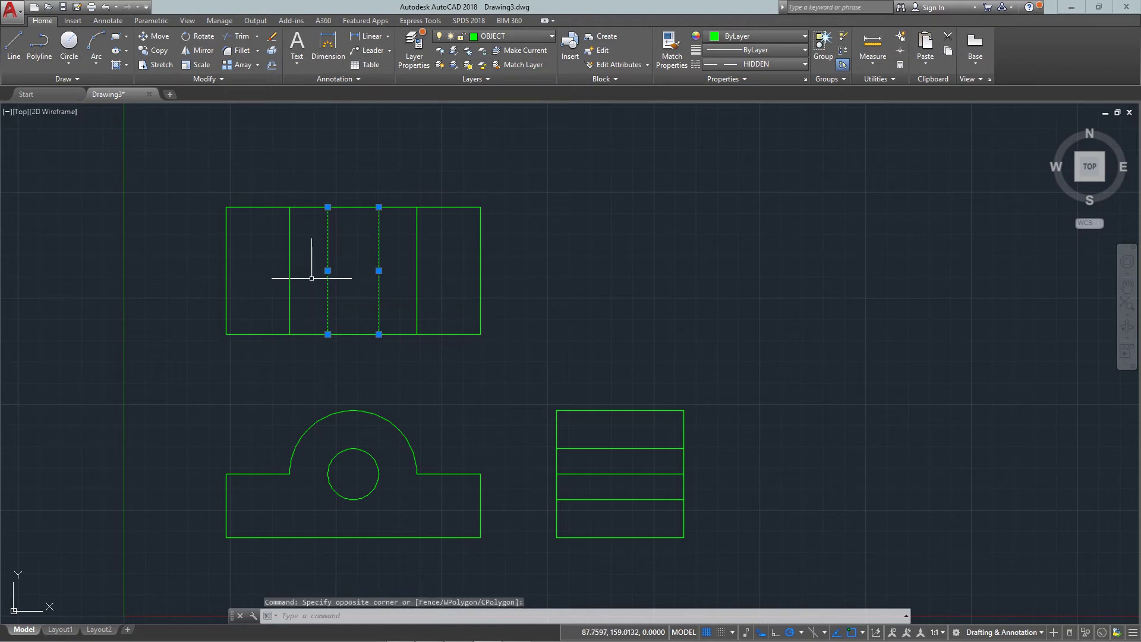
pyautogui.click(780, 64)
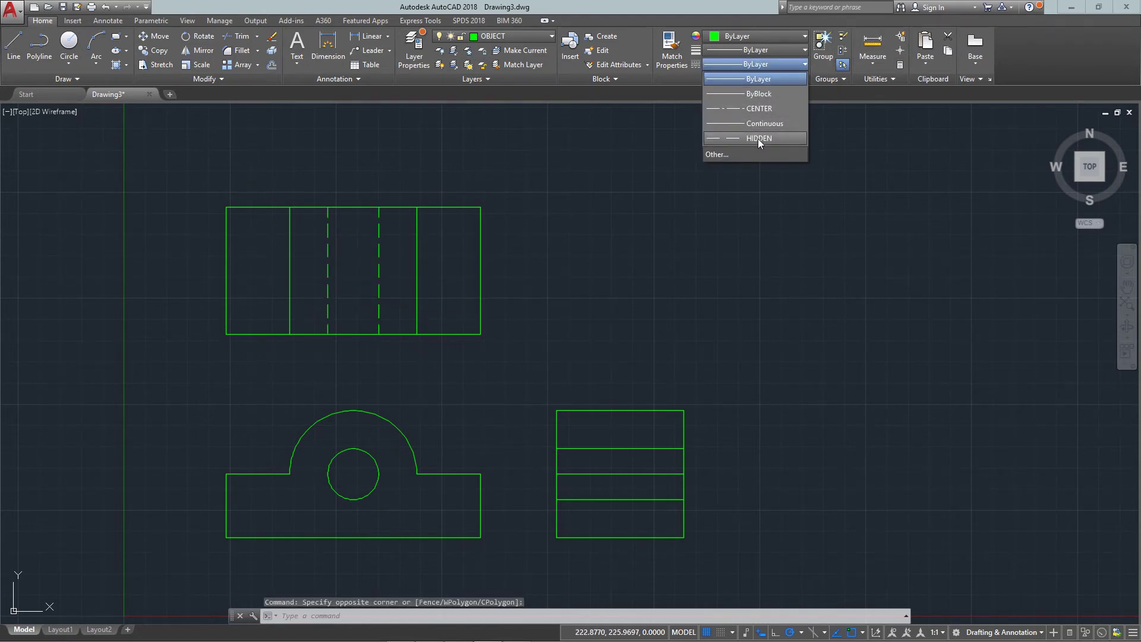
pyautogui.click(758, 138)
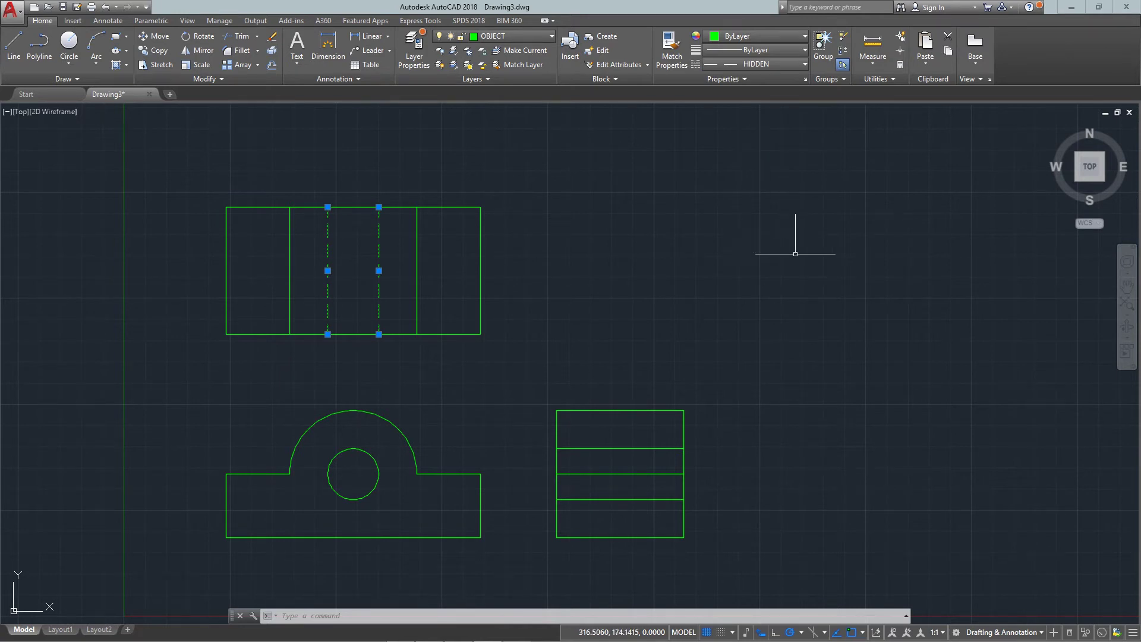
# - Set two horizontal lines in the side view to the HIDDEN linetype
pyautogui.press('Escape')
pyautogui.click(657, 438)
pyautogui.click(642, 459)
pyautogui.click(656, 490)
pyautogui.click(756, 65)
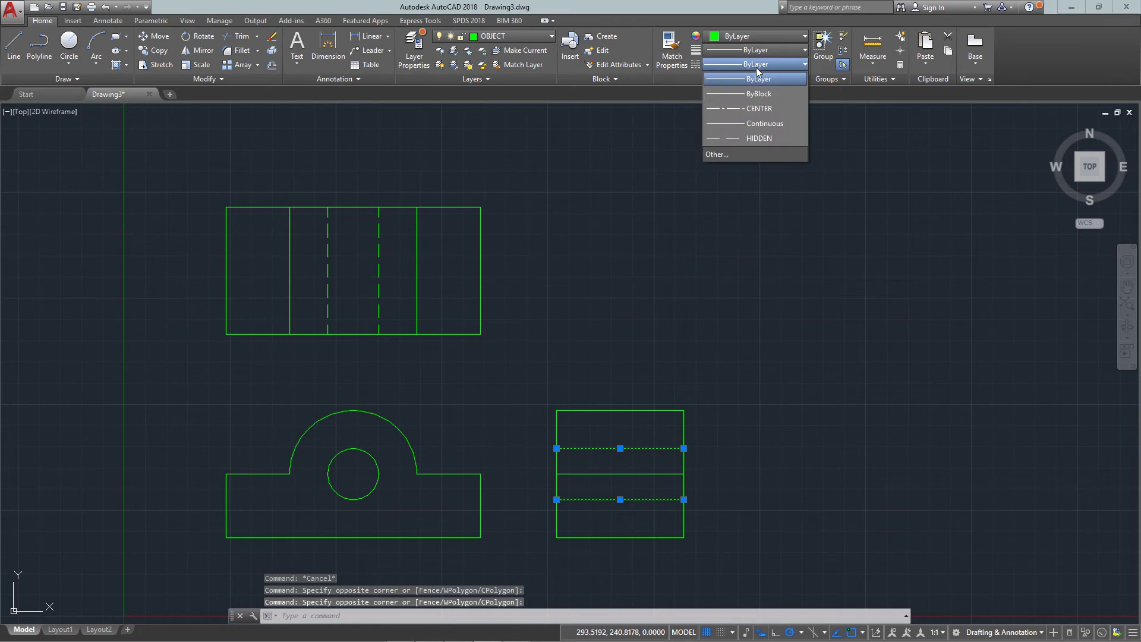
pyautogui.click(751, 137)
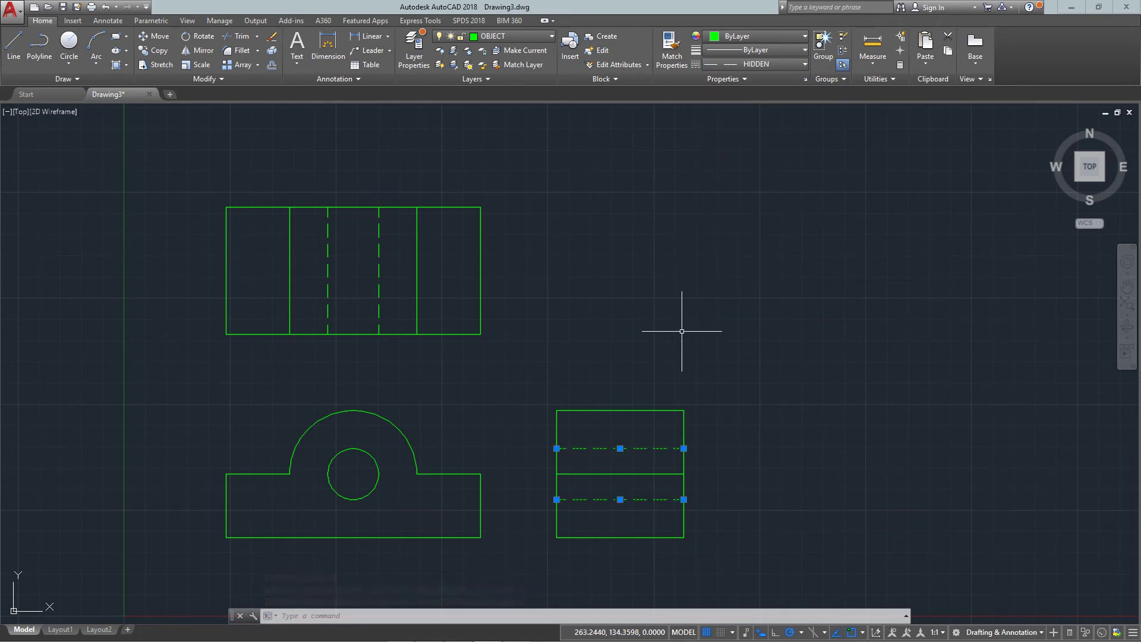
pyautogui.press('Escape')
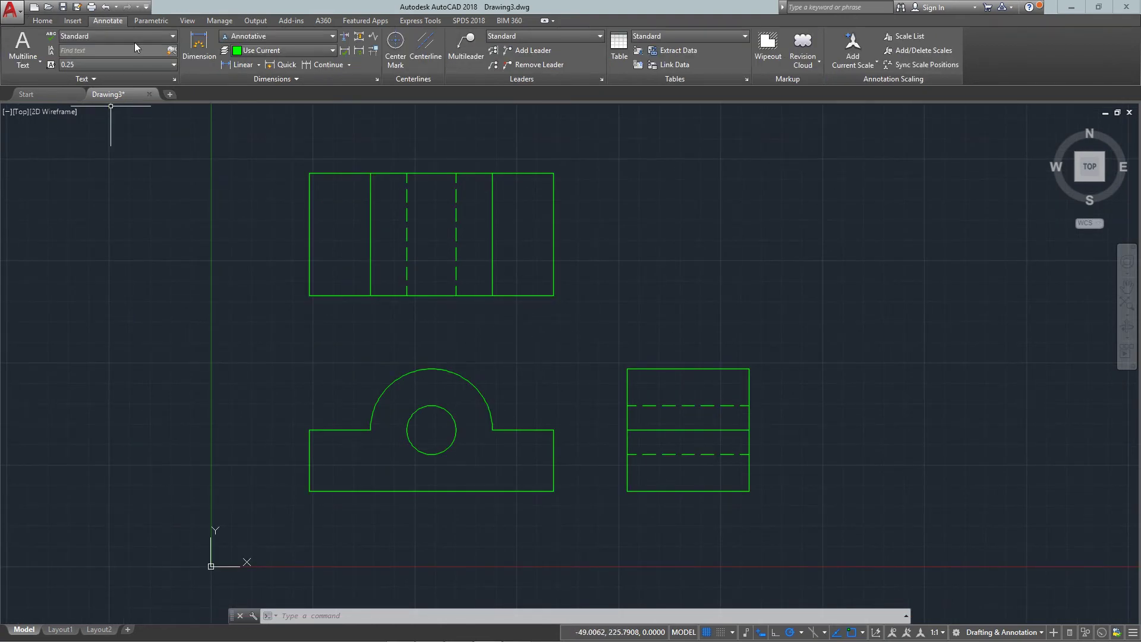
# - Add a 120 linear dimension across the front view's bottom edge
pyautogui.click(249, 66)
pyautogui.click(309, 490)
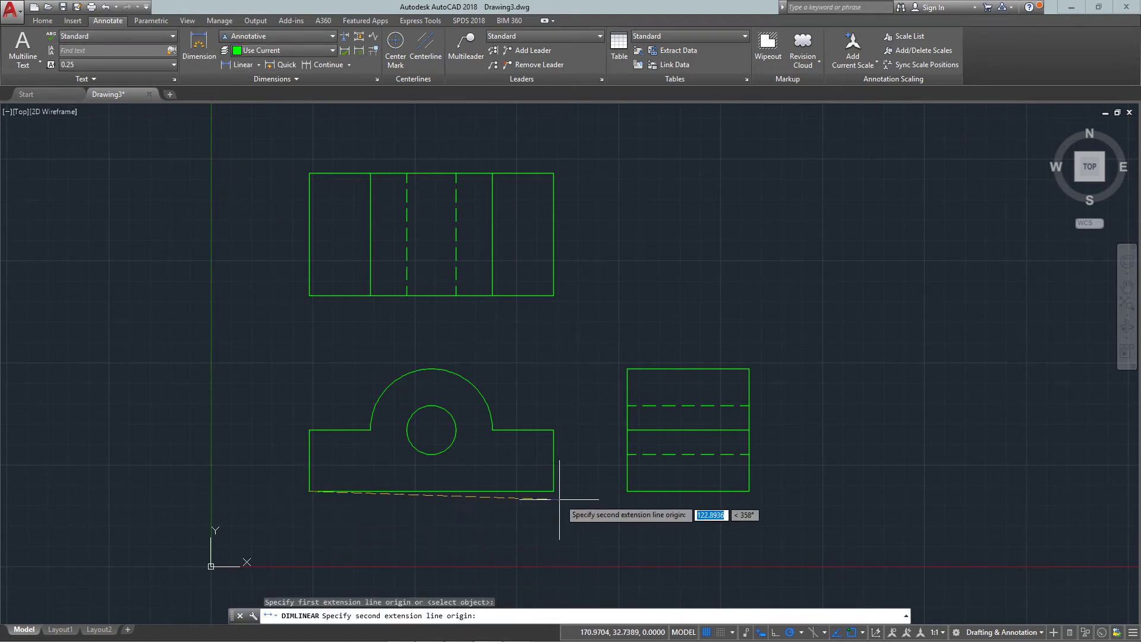
pyautogui.click(553, 491)
pyautogui.click(517, 528)
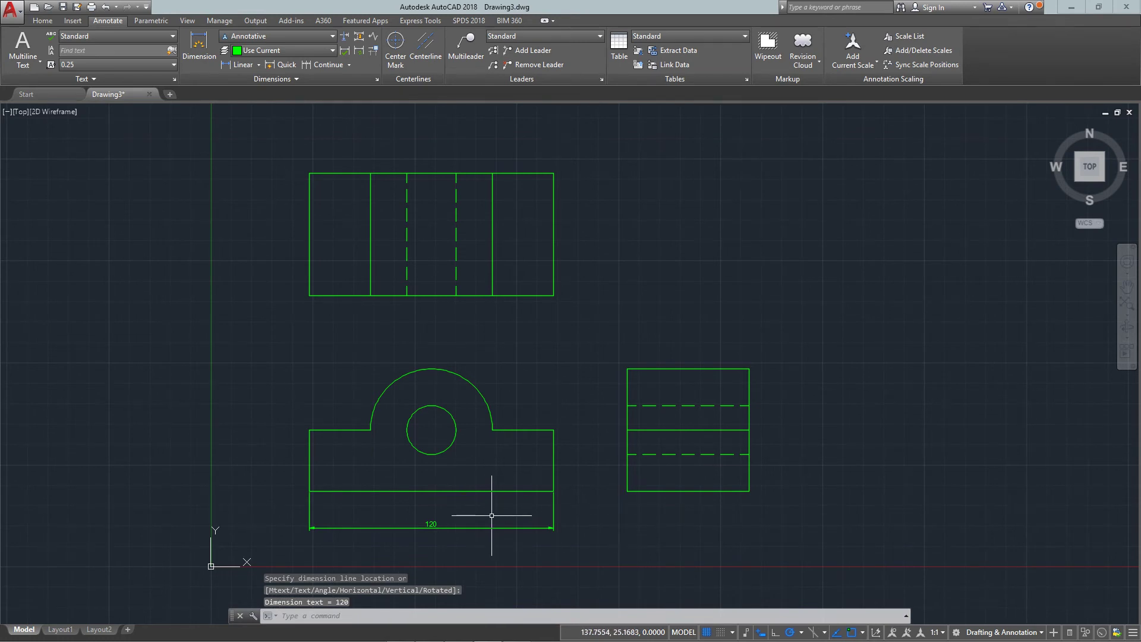
# - Make DIMS the current layer and move the 120 dimension onto the red DIMS layer
pyautogui.click(48, 25)
pyautogui.click(531, 38)
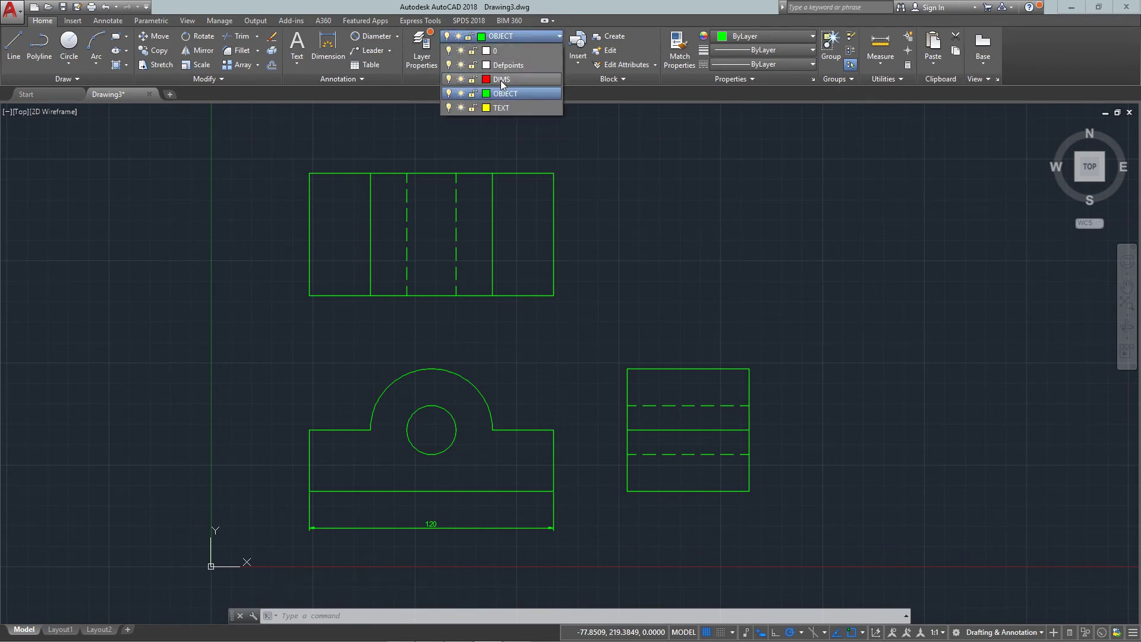
pyautogui.click(500, 80)
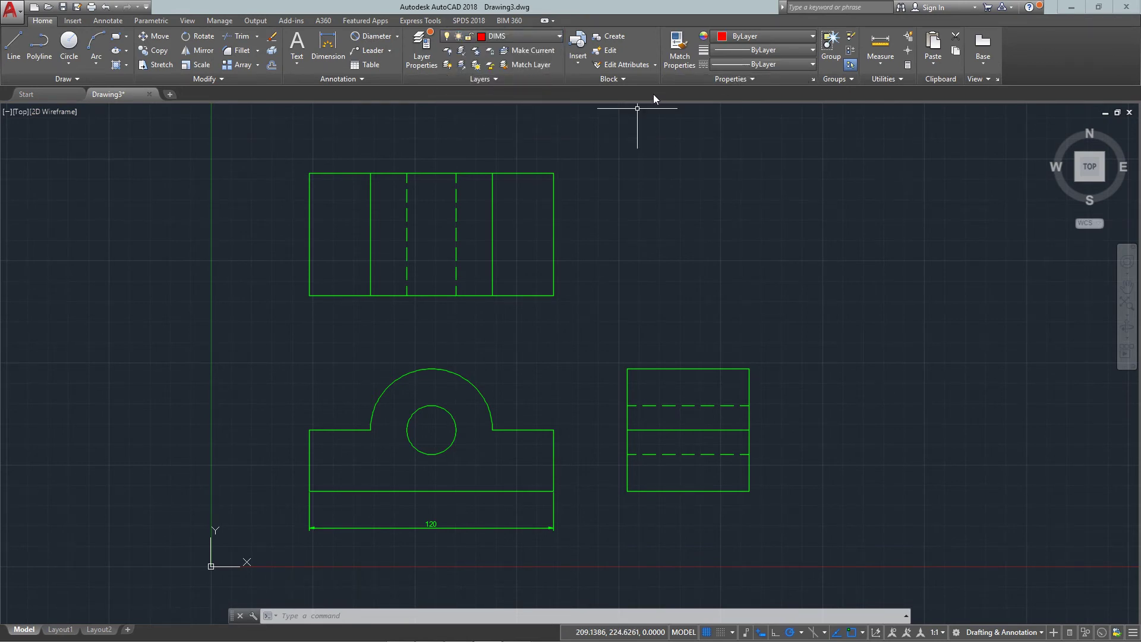
pyautogui.click(505, 498)
pyautogui.click(453, 538)
pyautogui.click(535, 36)
pyautogui.click(515, 81)
pyautogui.press('Escape')
pyautogui.click(106, 22)
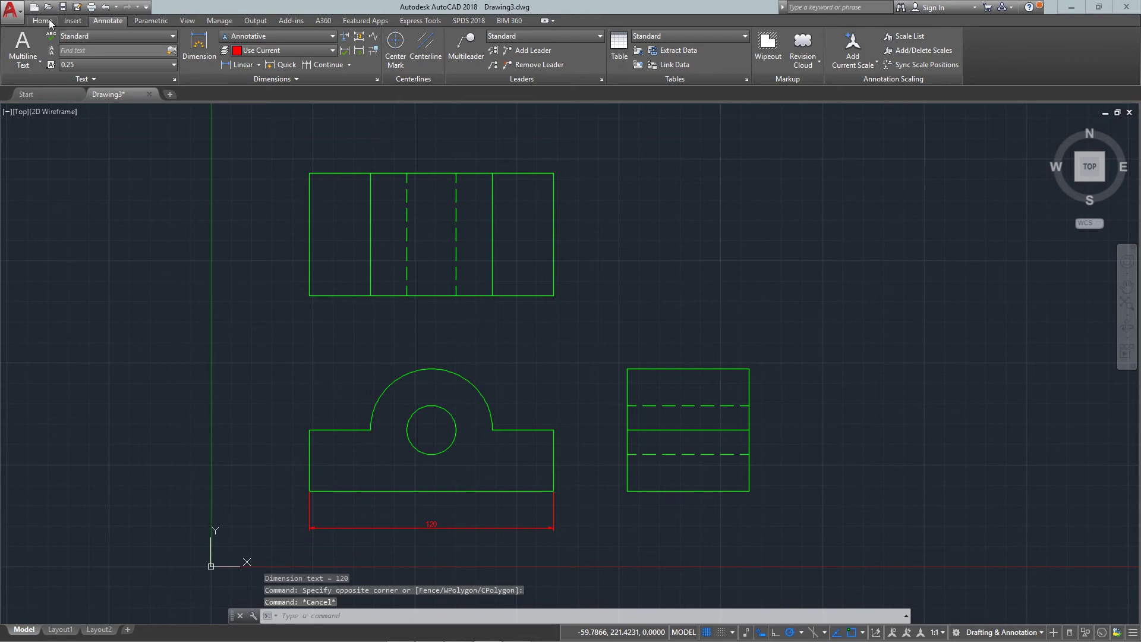
pyautogui.click(47, 21)
pyautogui.click(108, 20)
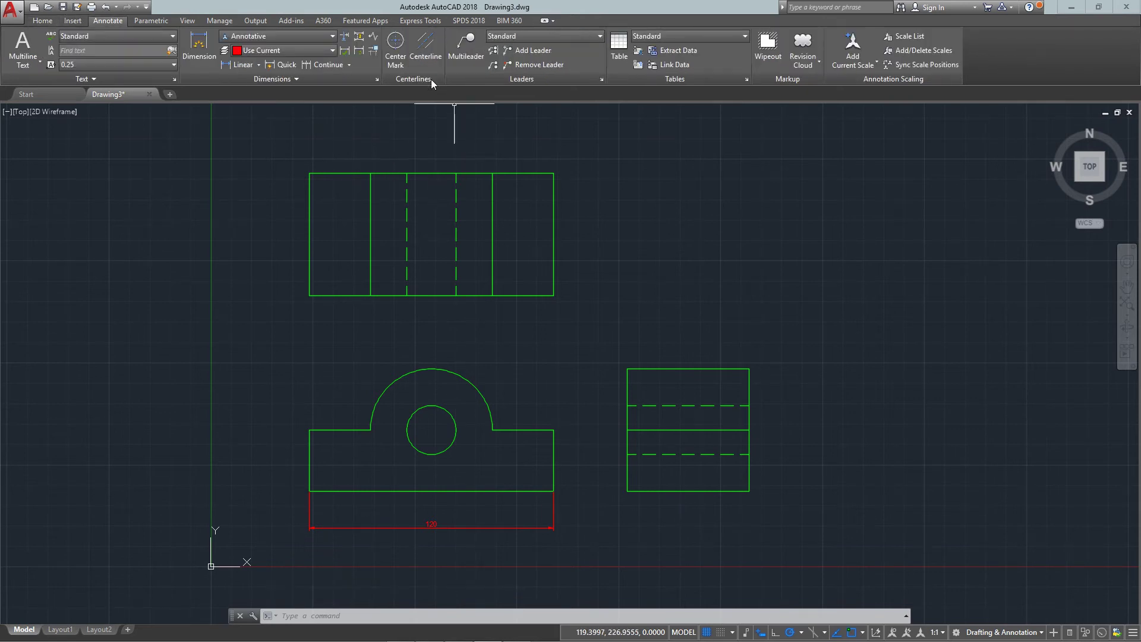
# - Add a 60 linear dimension across the side view's bottom width
pyautogui.click(241, 65)
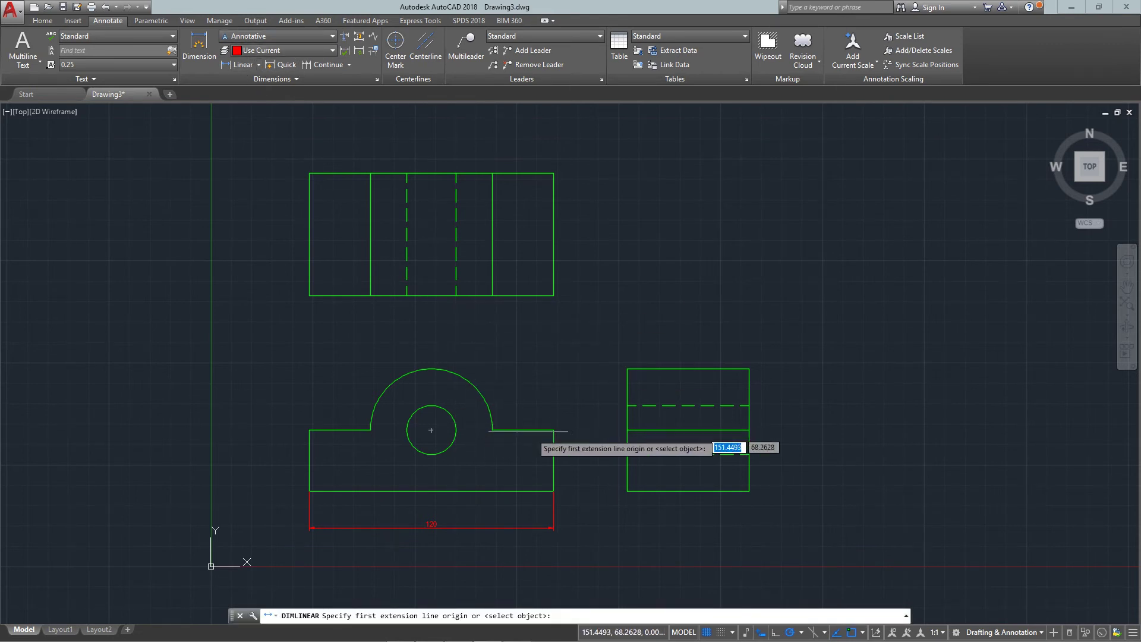
pyautogui.click(627, 491)
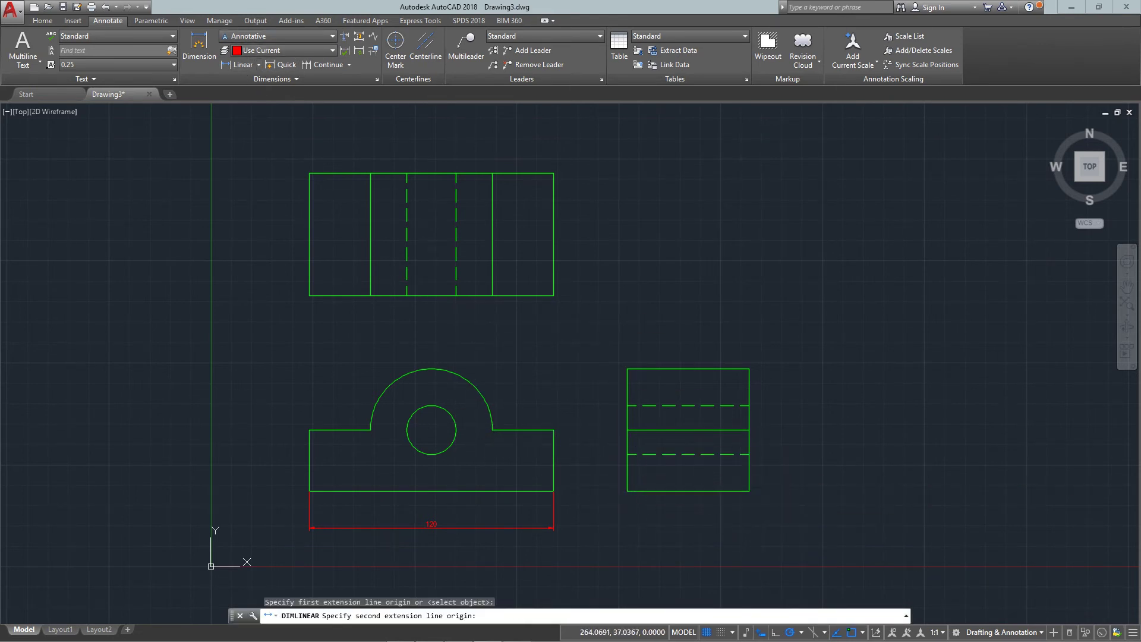
pyautogui.click(750, 489)
pyautogui.click(556, 526)
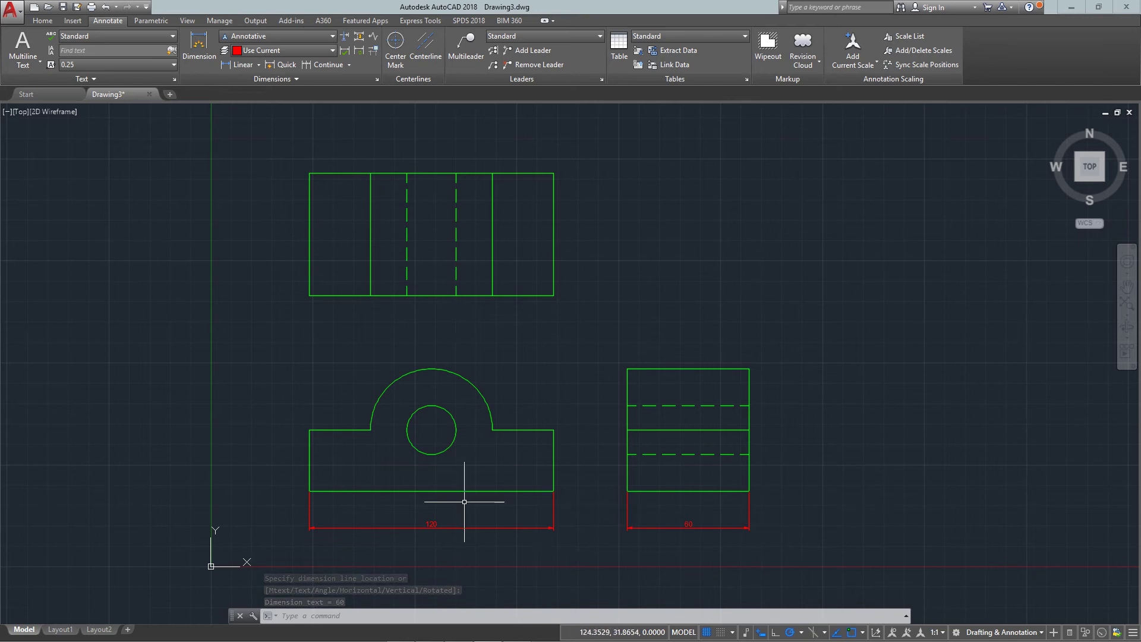
# - Dimension the front view's 30 height and the 60 hole-centre-to-right-edge distance
pyautogui.moveTo(464, 495); pyautogui.dragTo(500, 457, button='middle')
pyautogui.press('Return')
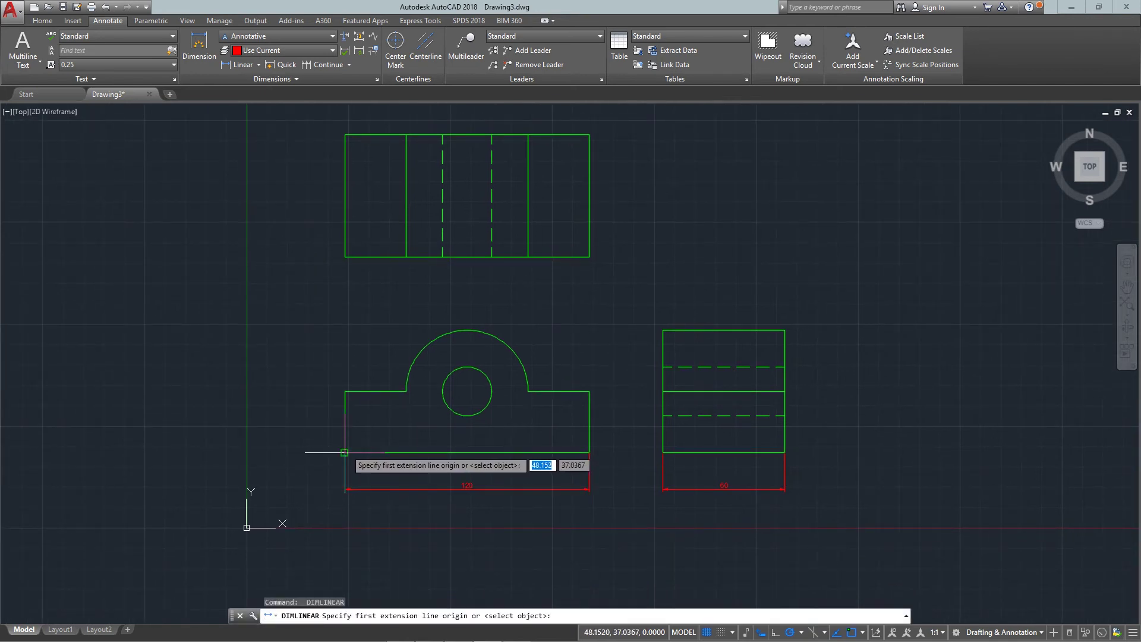
pyautogui.click(345, 391)
pyautogui.click(344, 452)
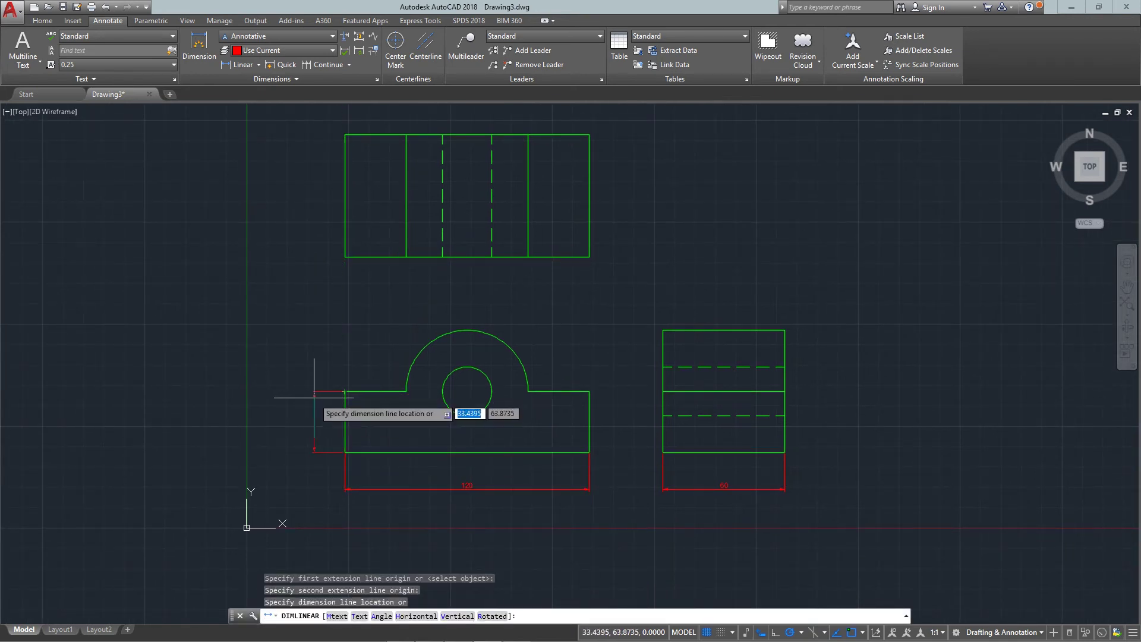
pyautogui.click(319, 417)
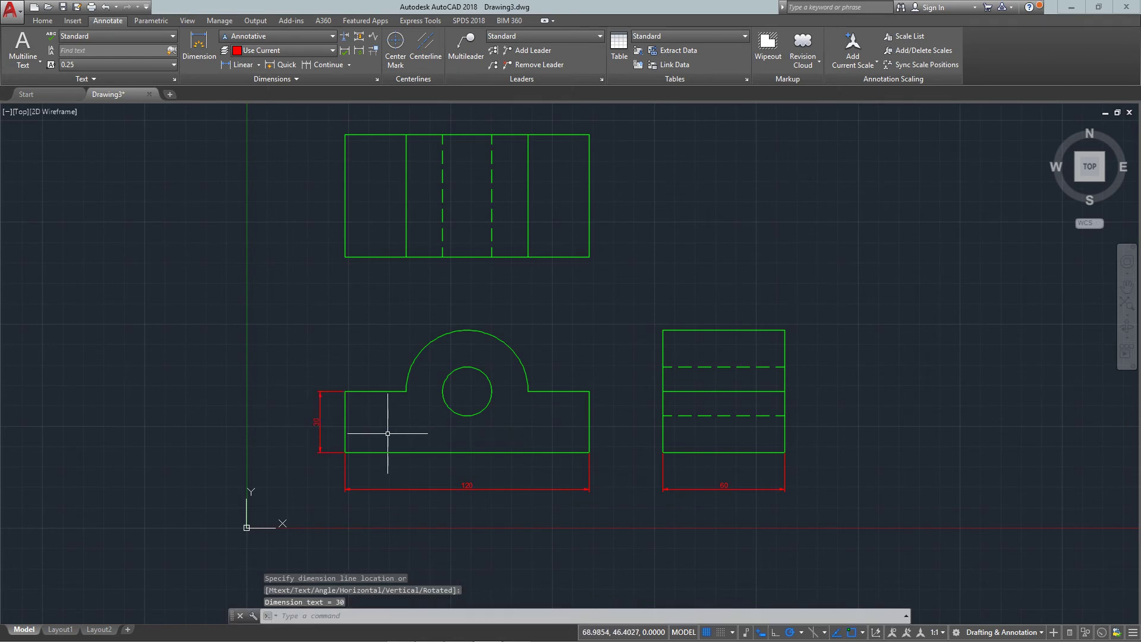
pyautogui.press('Return')
pyautogui.click(589, 452)
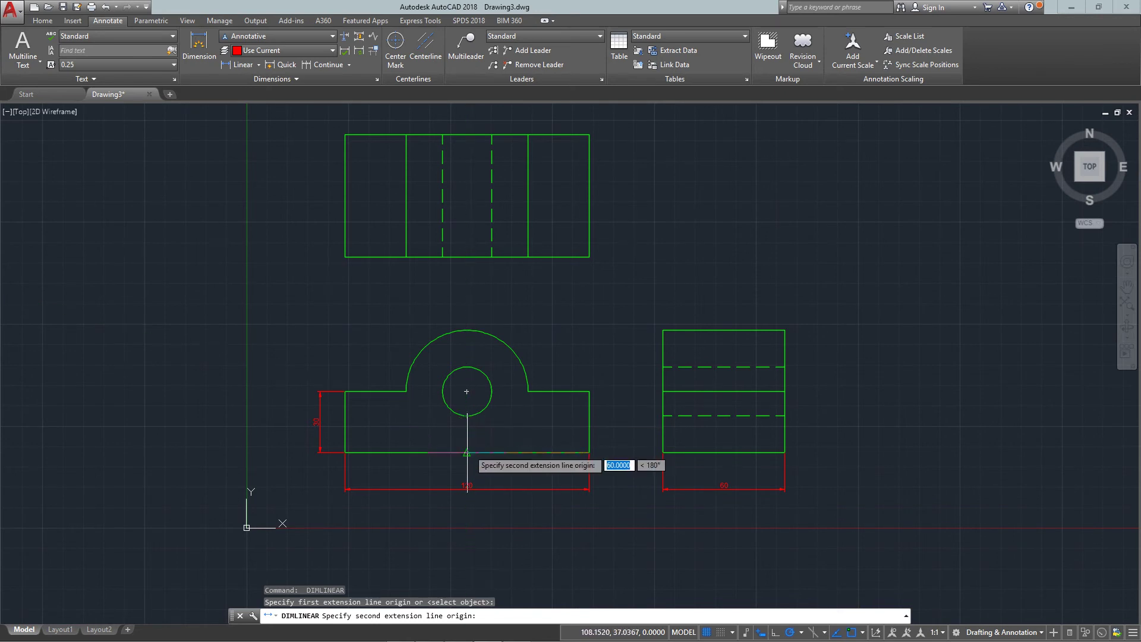
pyautogui.click(466, 453)
pyautogui.click(517, 469)
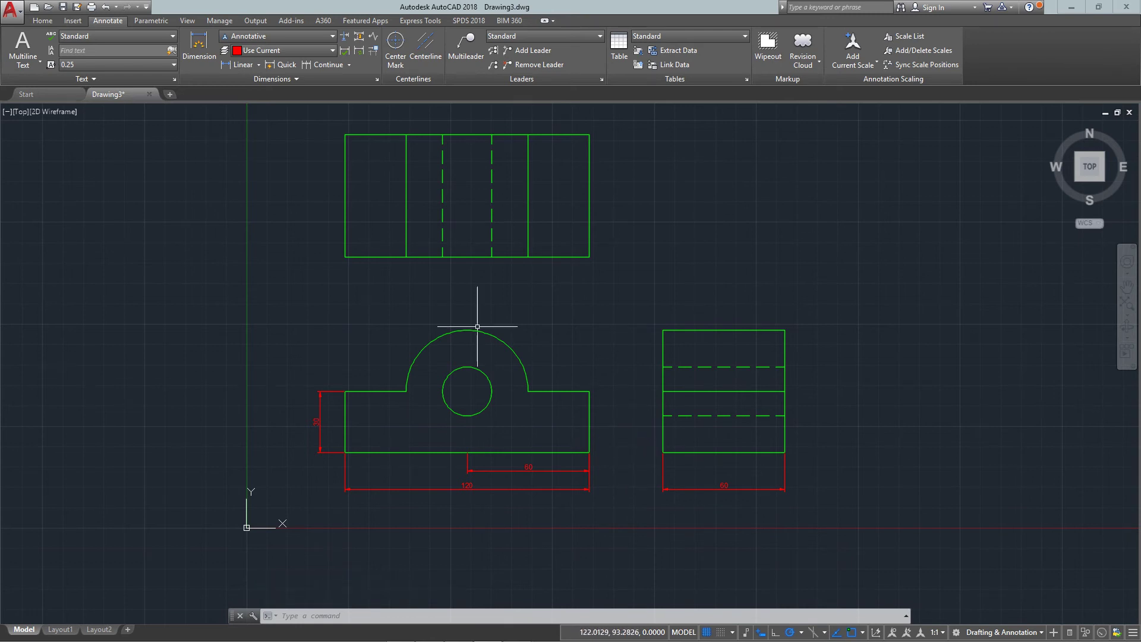
# - Add an R30 radius dimension to the front view's arc and delete a stray object
pyautogui.click(259, 66)
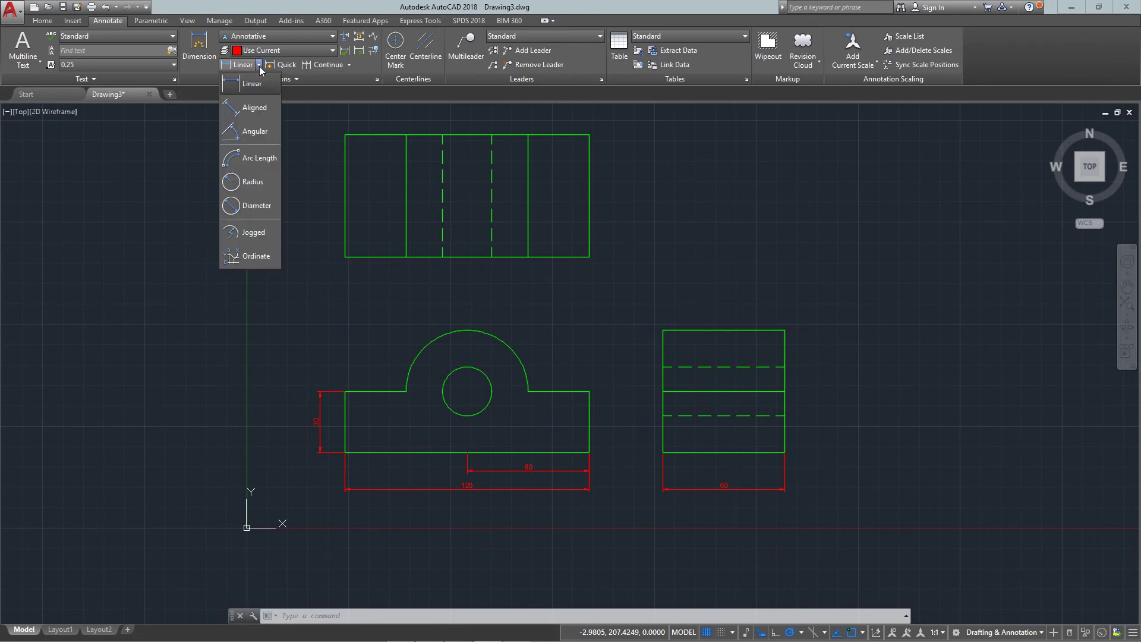
pyautogui.click(253, 183)
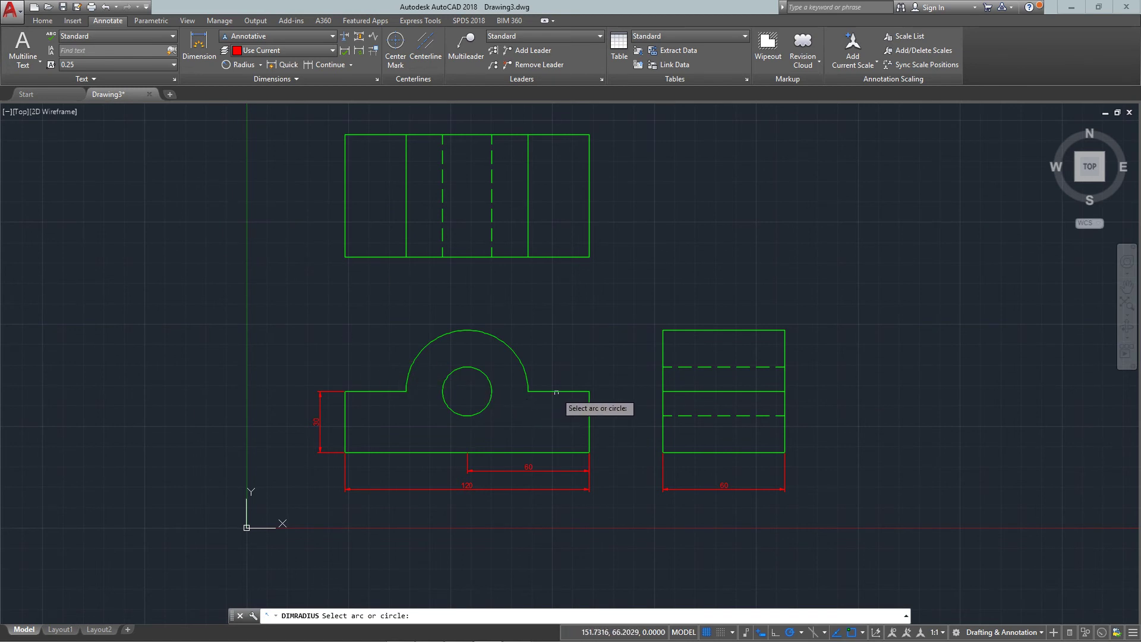
pyautogui.click(528, 382)
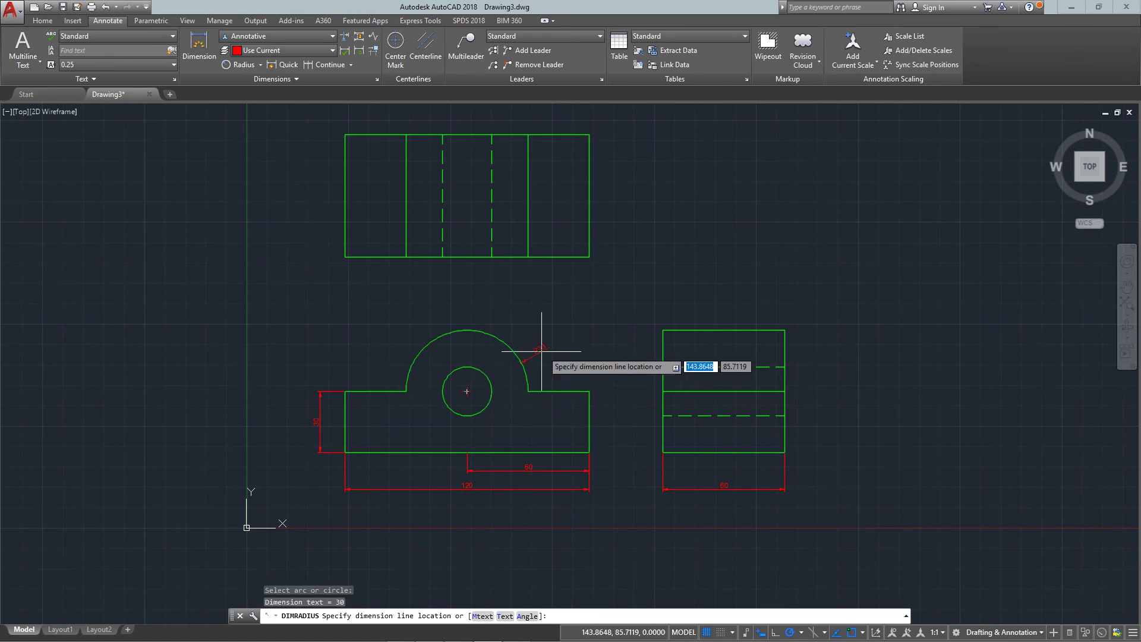
pyautogui.click(580, 308)
pyautogui.moveTo(567, 354); pyautogui.dragTo(526, 313)
pyautogui.press('Delete')
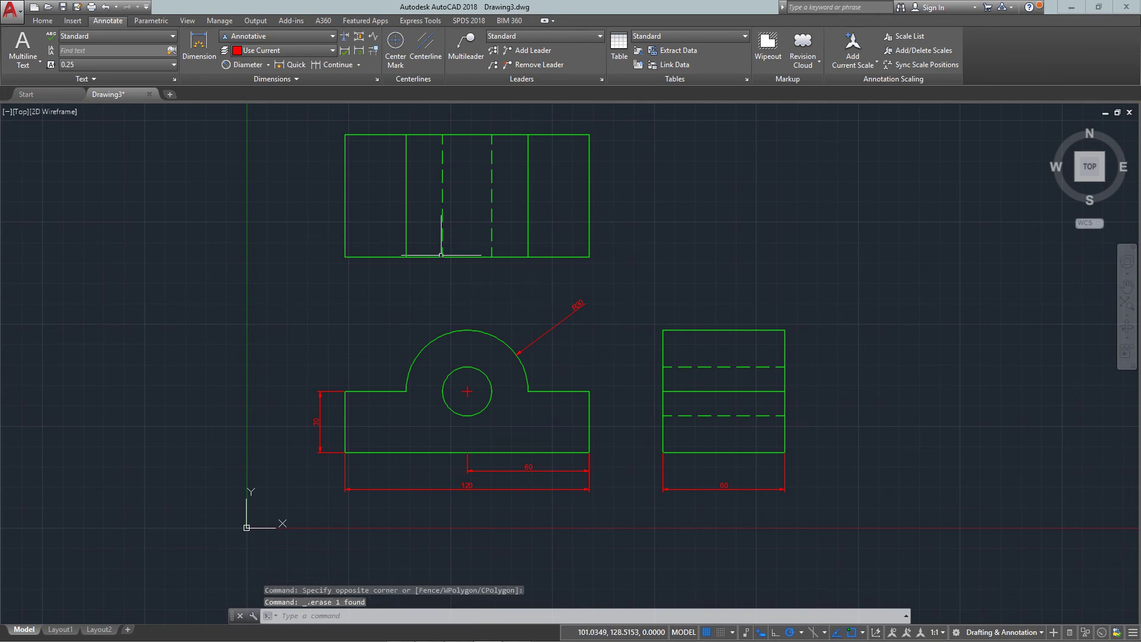
# - Add a Ø24 diameter dimension to the hole circle
pyautogui.click(238, 65)
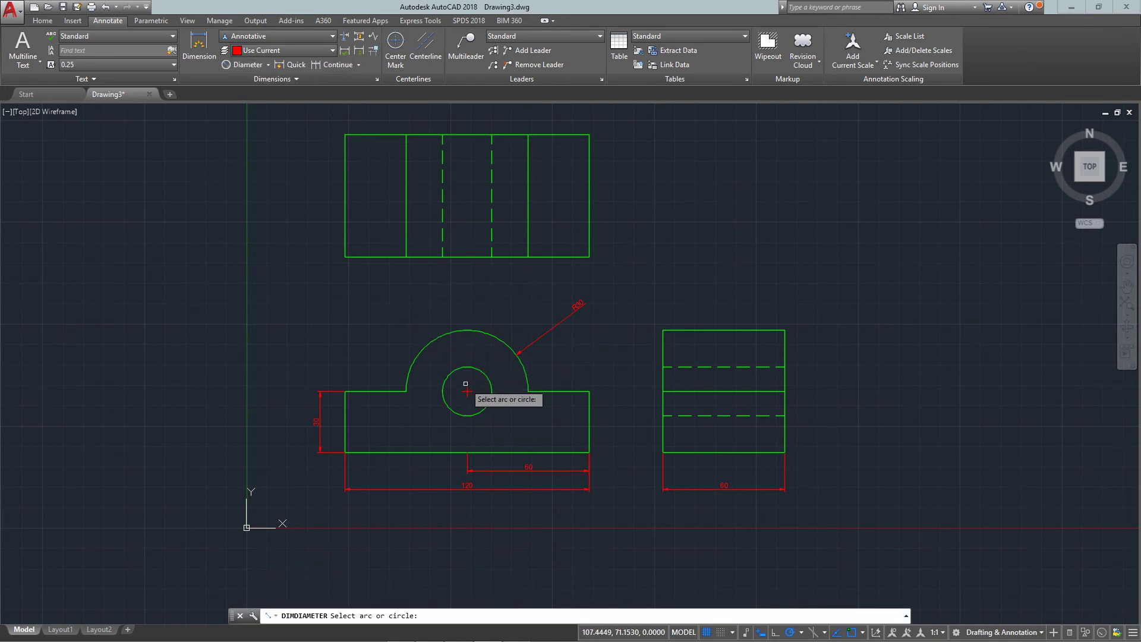
pyautogui.click(489, 384)
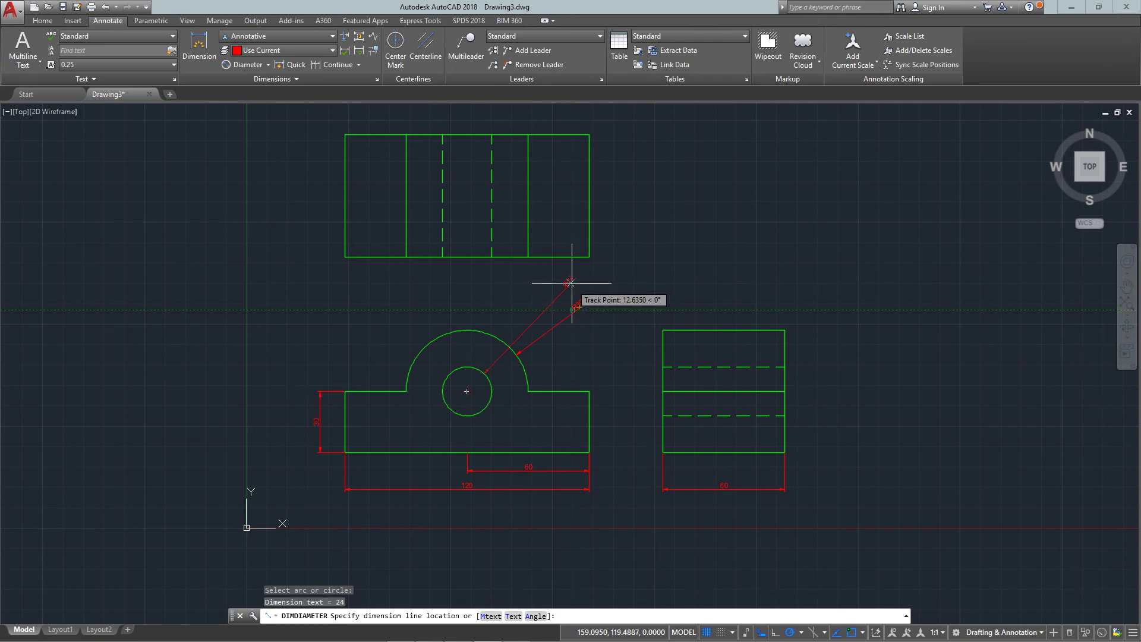
pyautogui.click(574, 284)
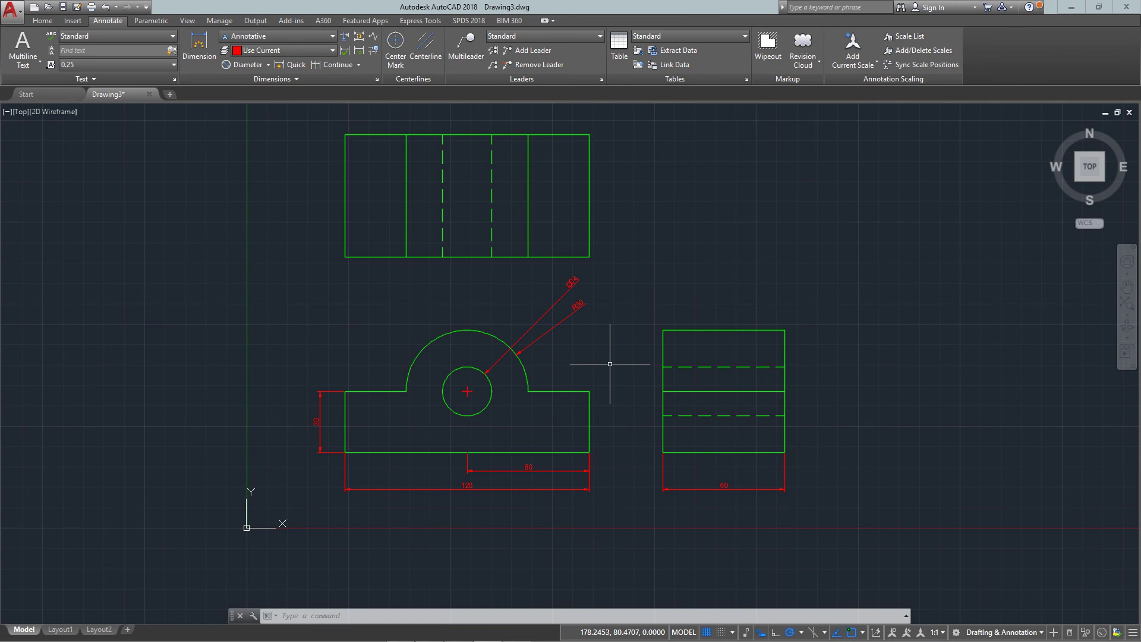
pyautogui.scroll(1, 611, 364)
pyautogui.scroll(1, 610, 364)
pyautogui.scroll(-2, 610, 363)
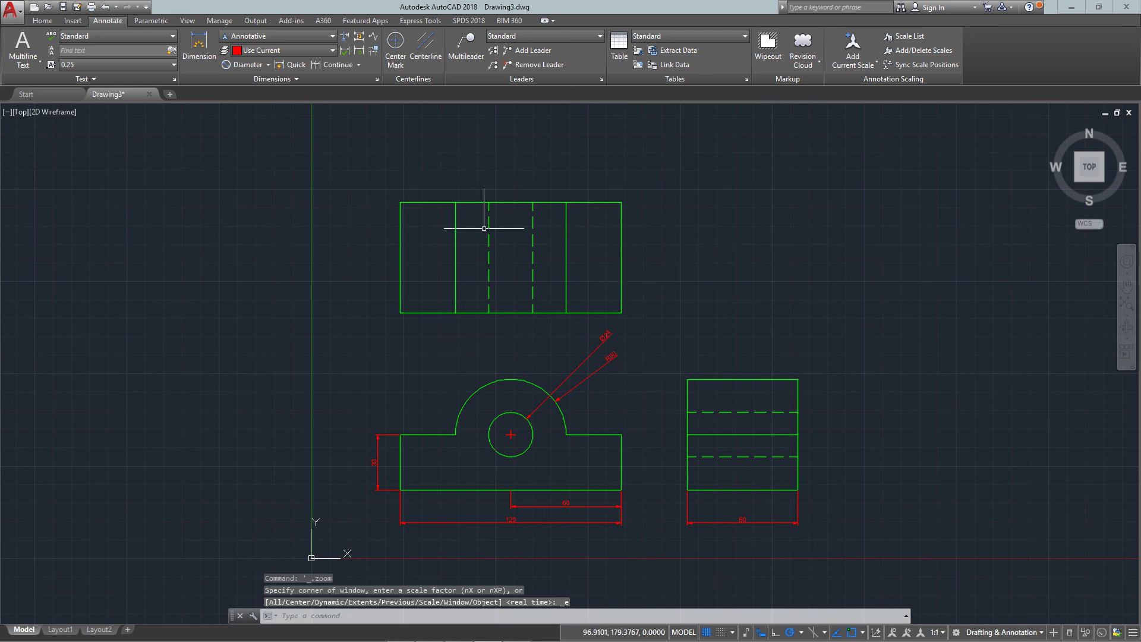